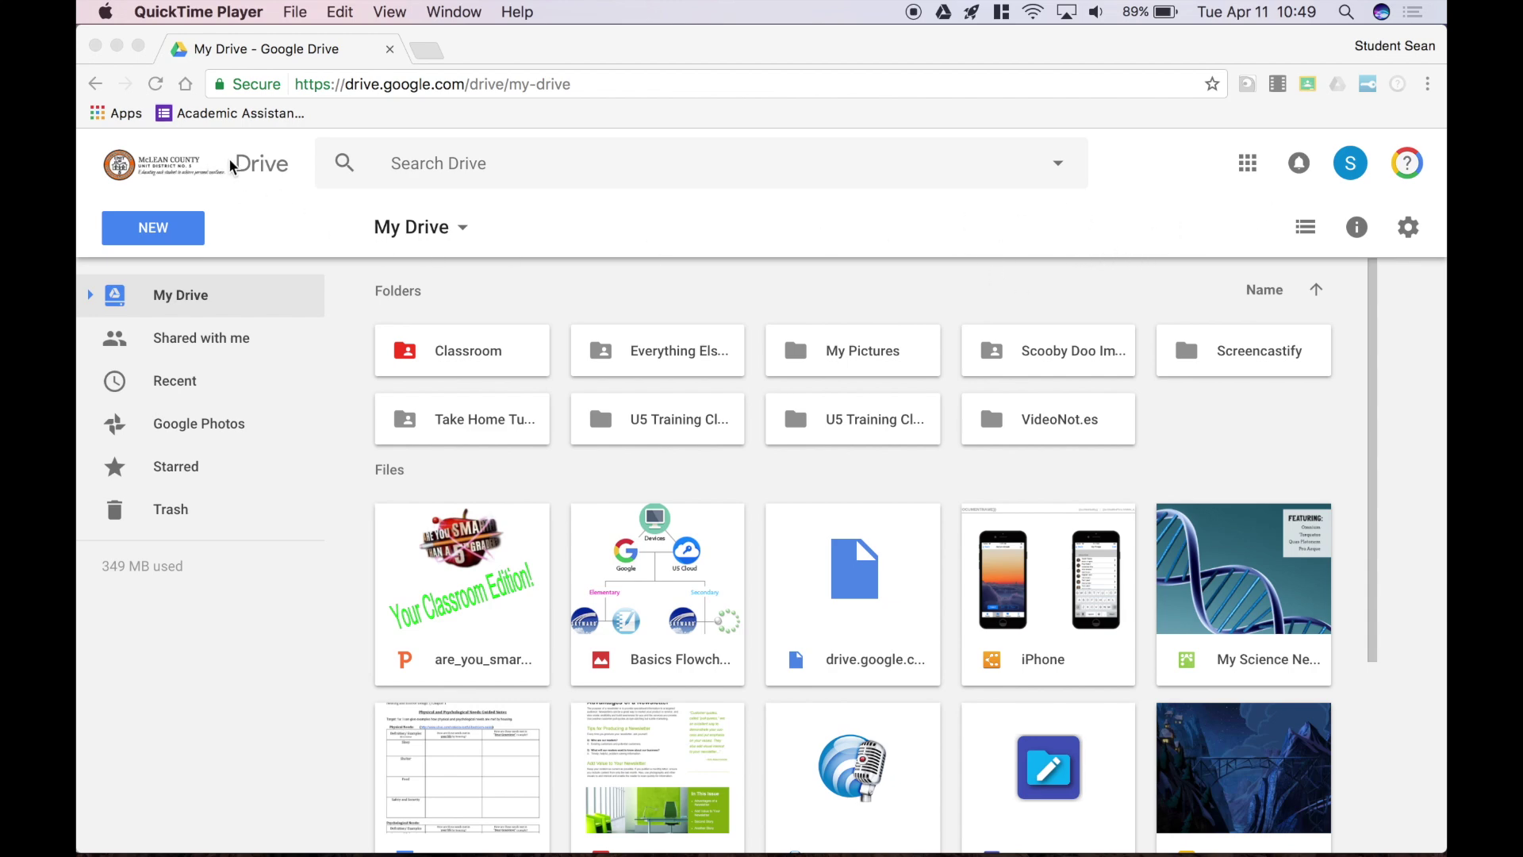
Step: Search 'google takeout' in Chrome to reach the Takeout Download your data page
click(1355, 169)
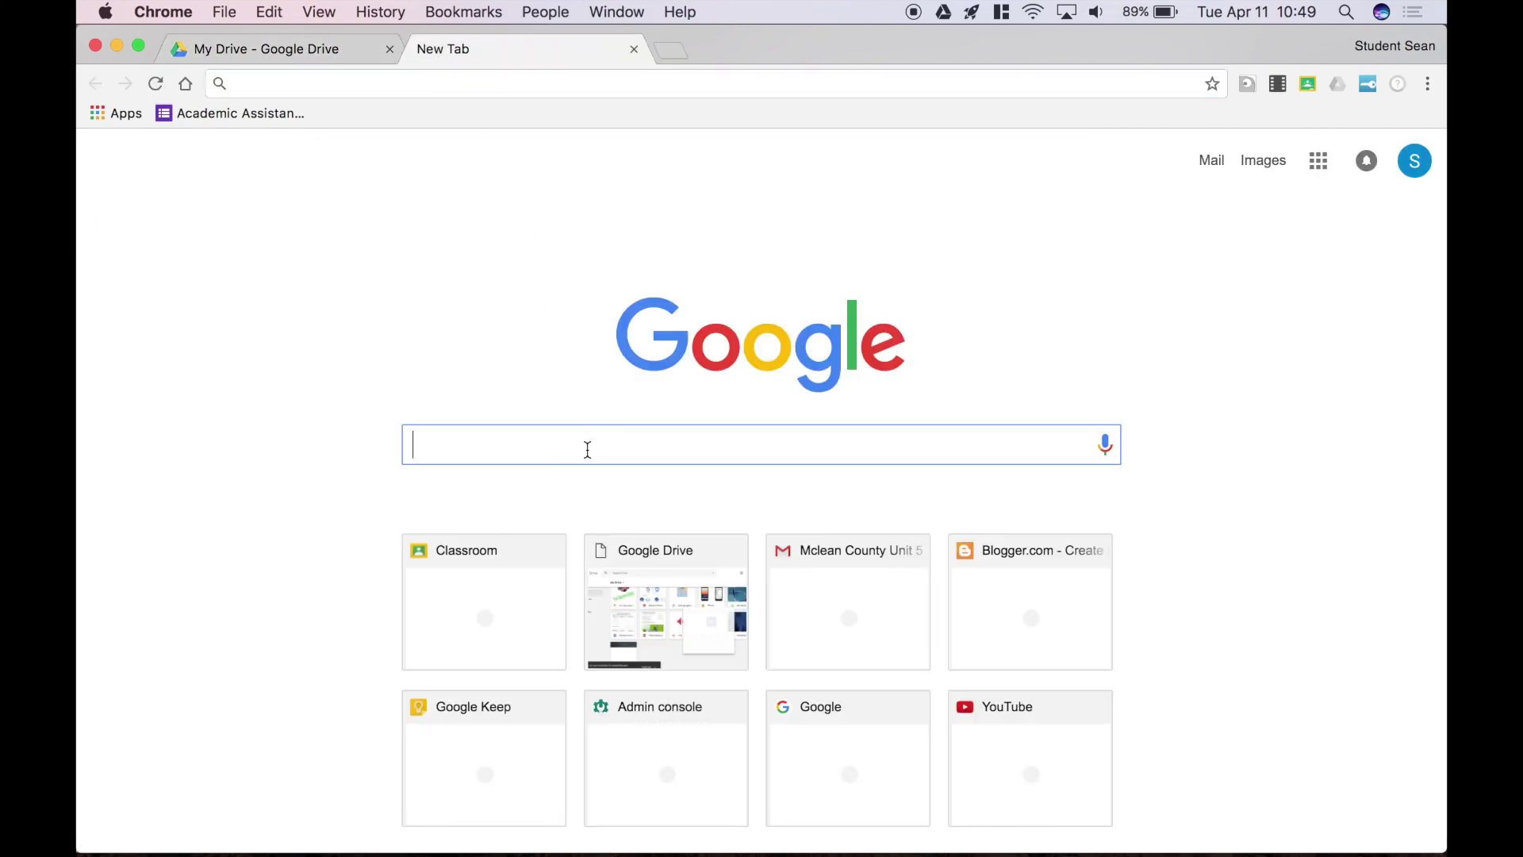
text(google take)
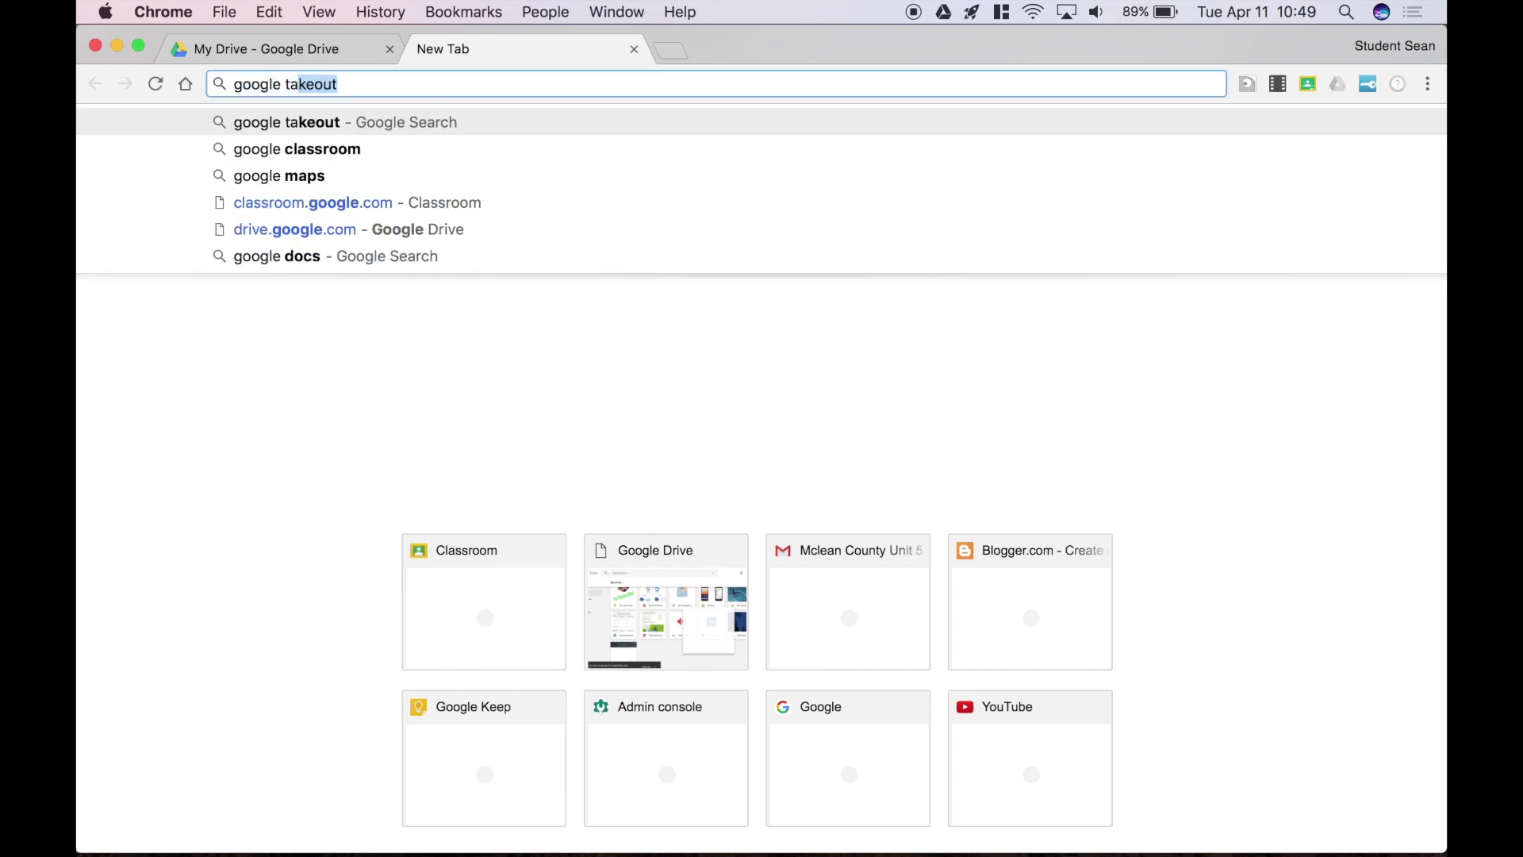
text(out)
key(Return)
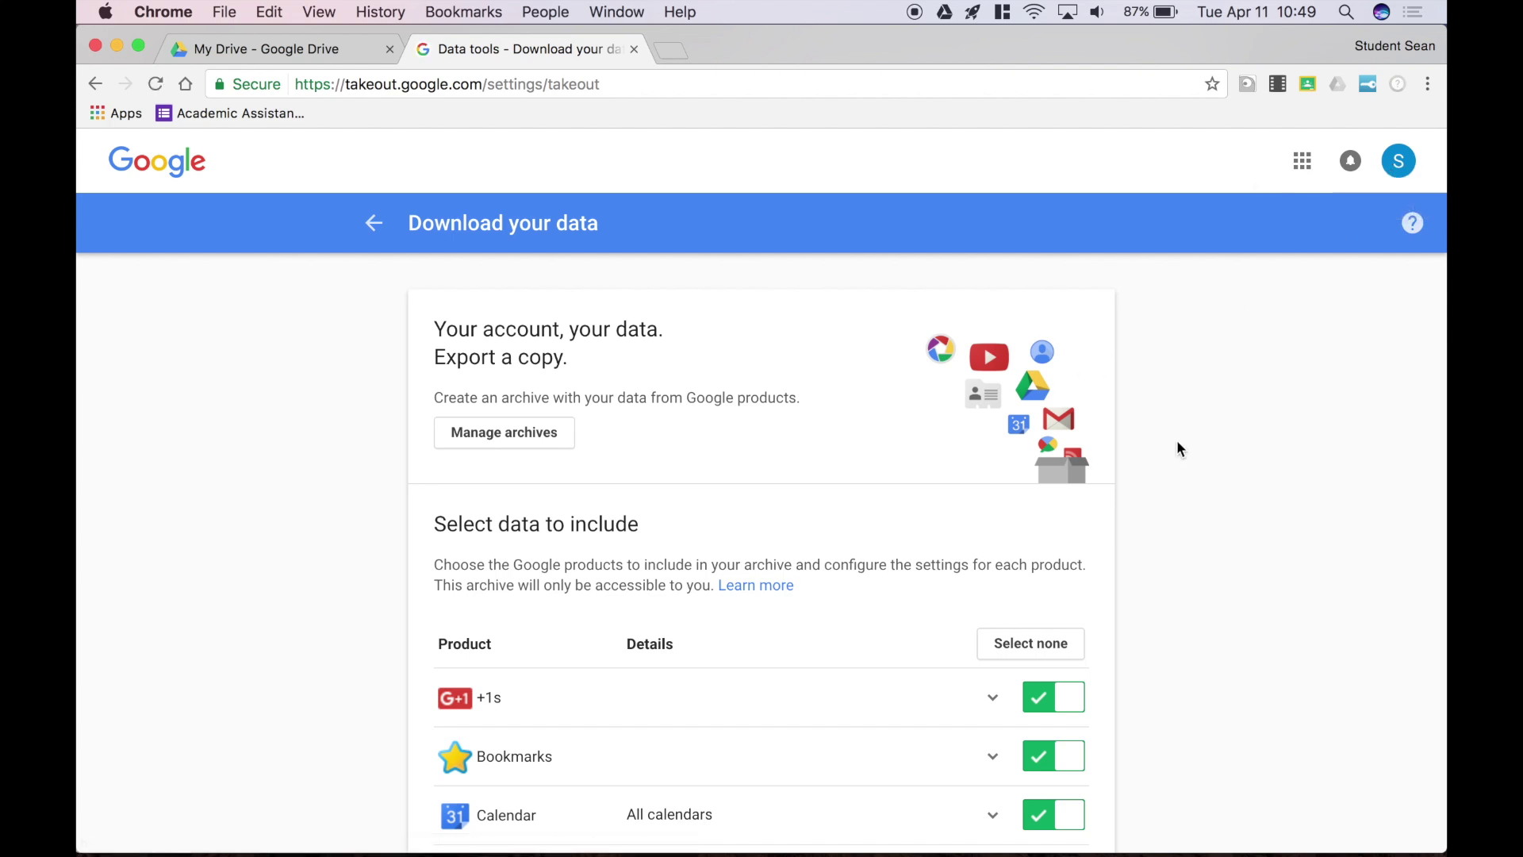
scroll(1179, 515, down, 5)
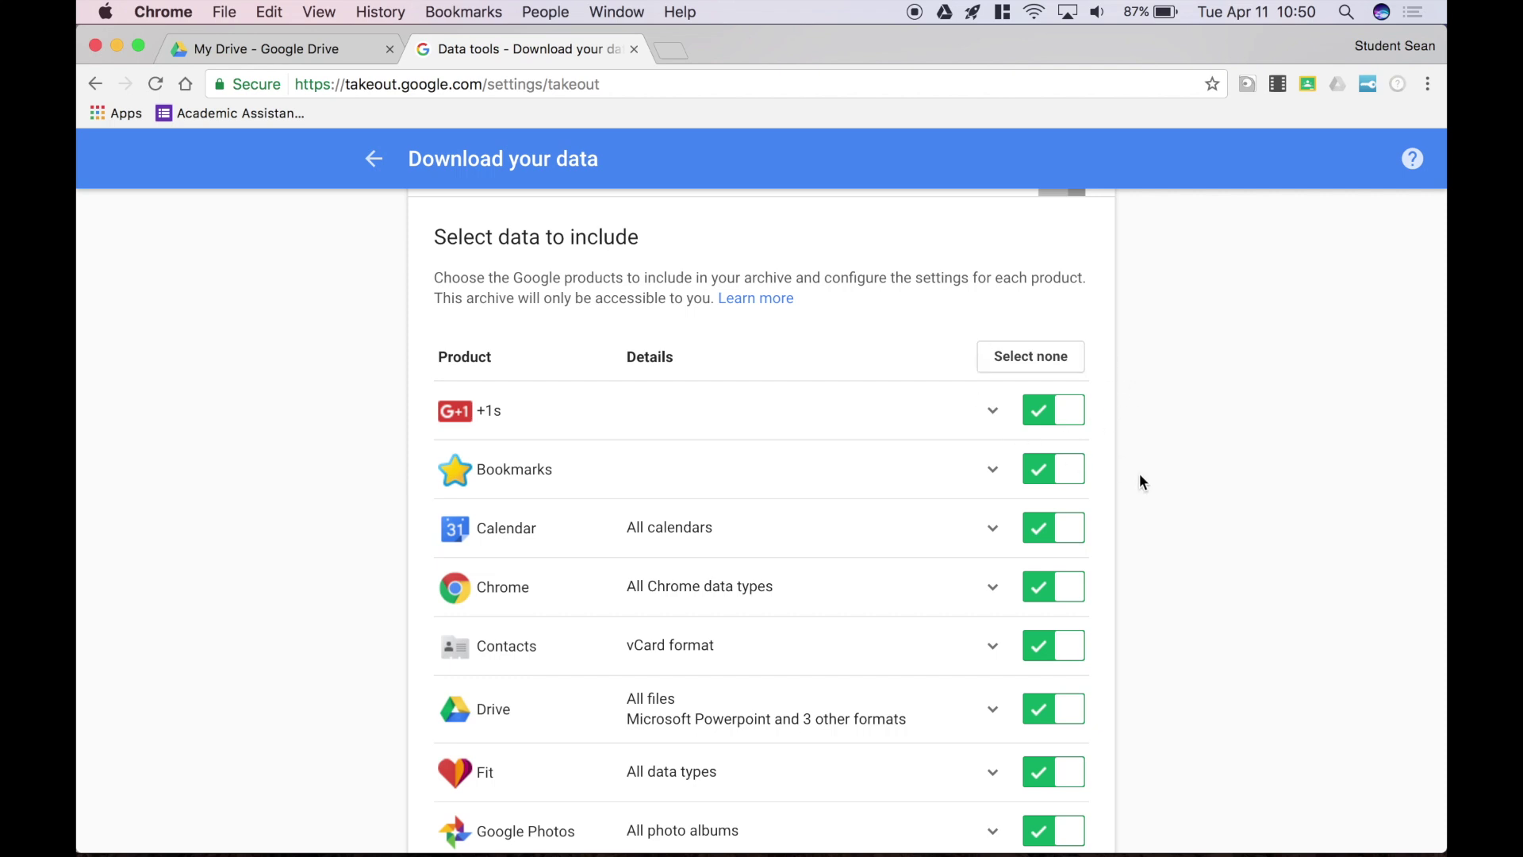
scroll(1132, 545, down, 10)
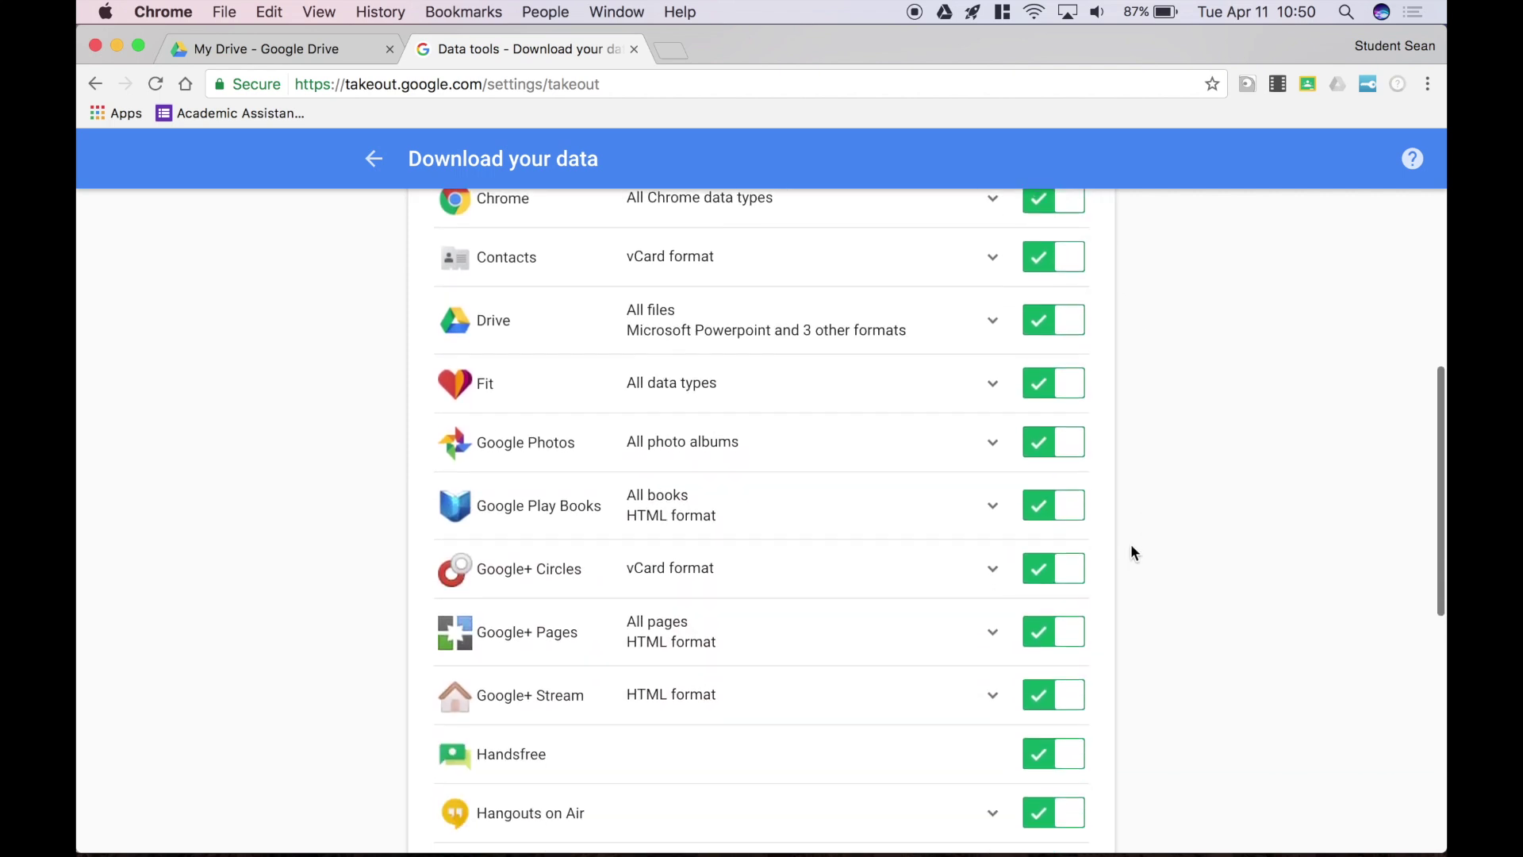
scroll(1130, 545, down, 5)
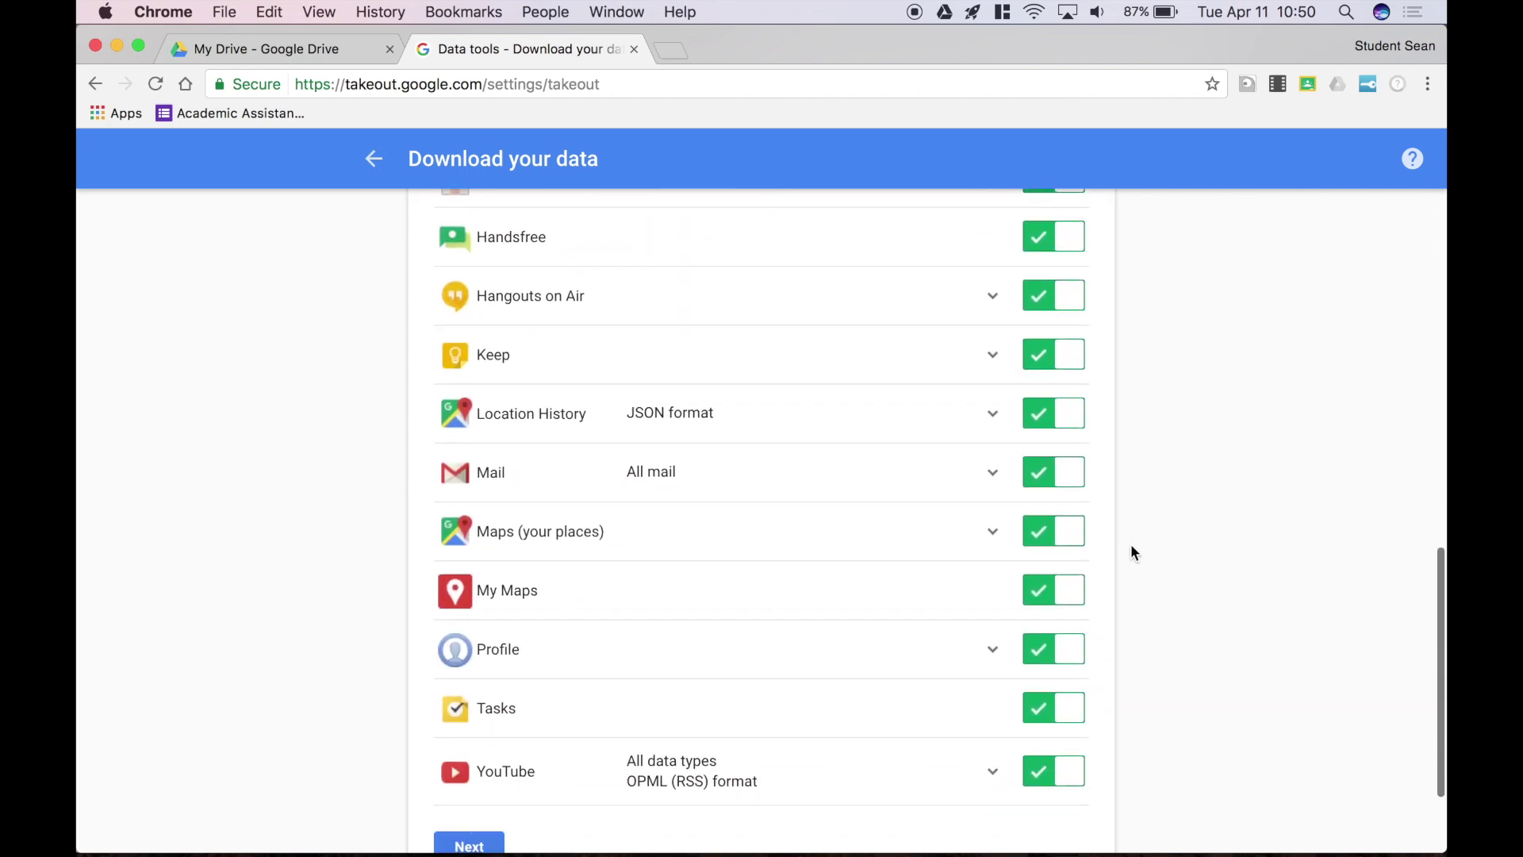
scroll(1131, 551, up, 15)
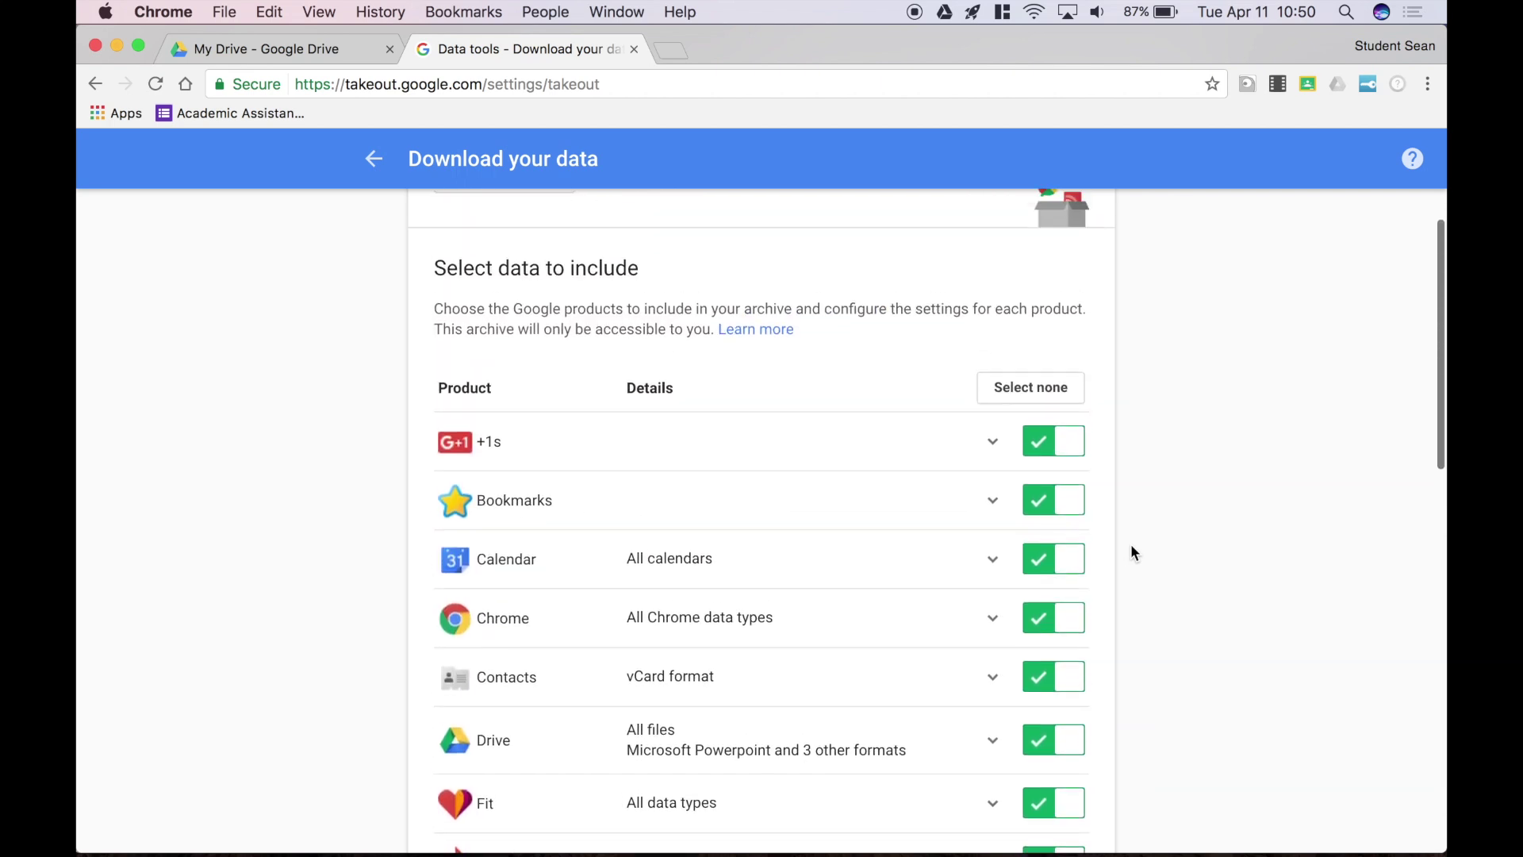
click(1047, 389)
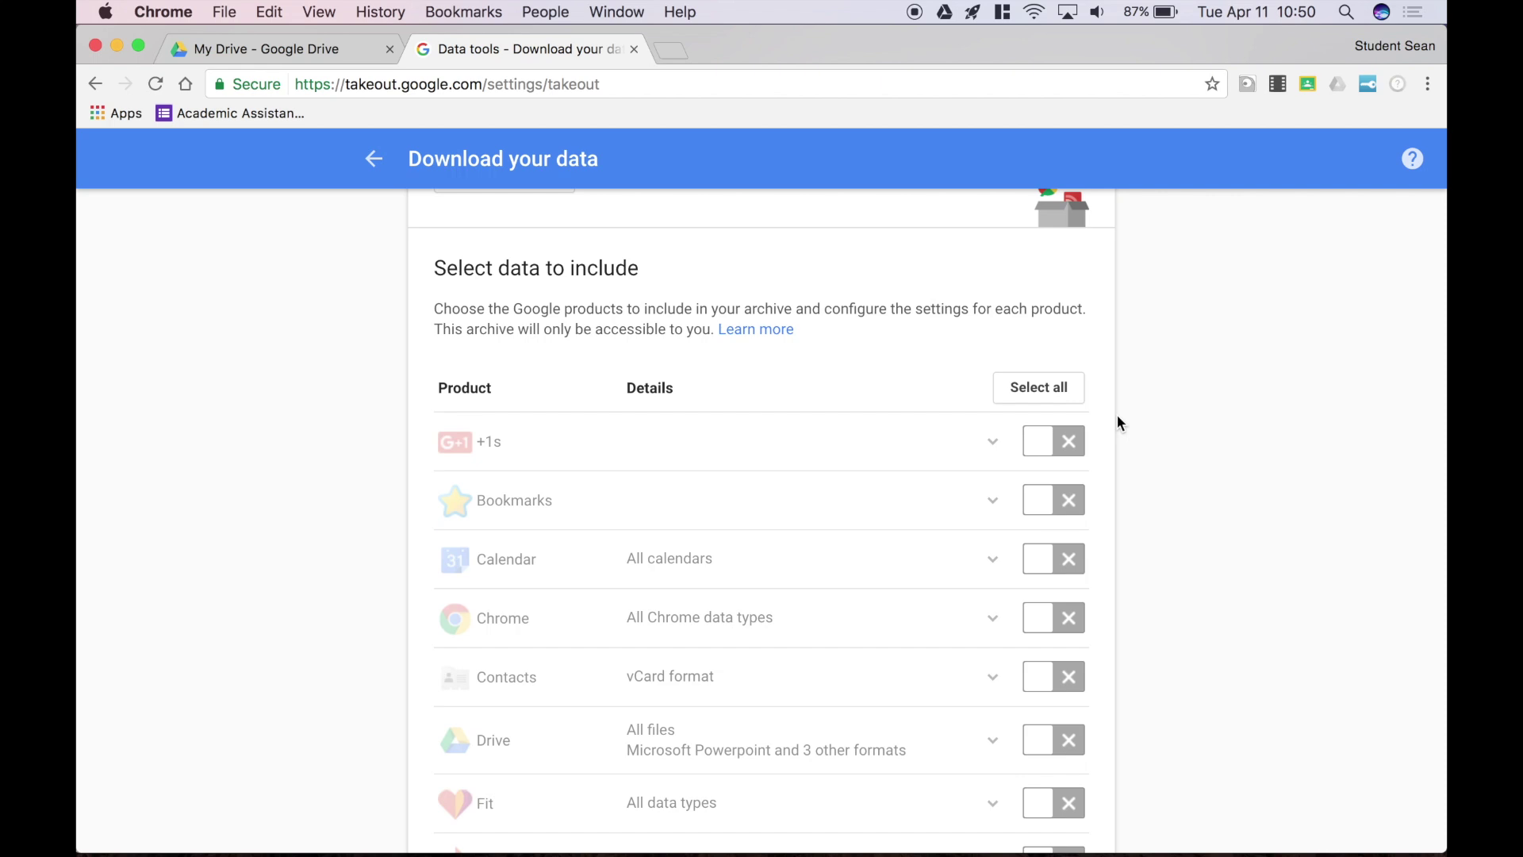
Step: Switch on Drive and Mail for the archive
scroll(1112, 486, down, 4)
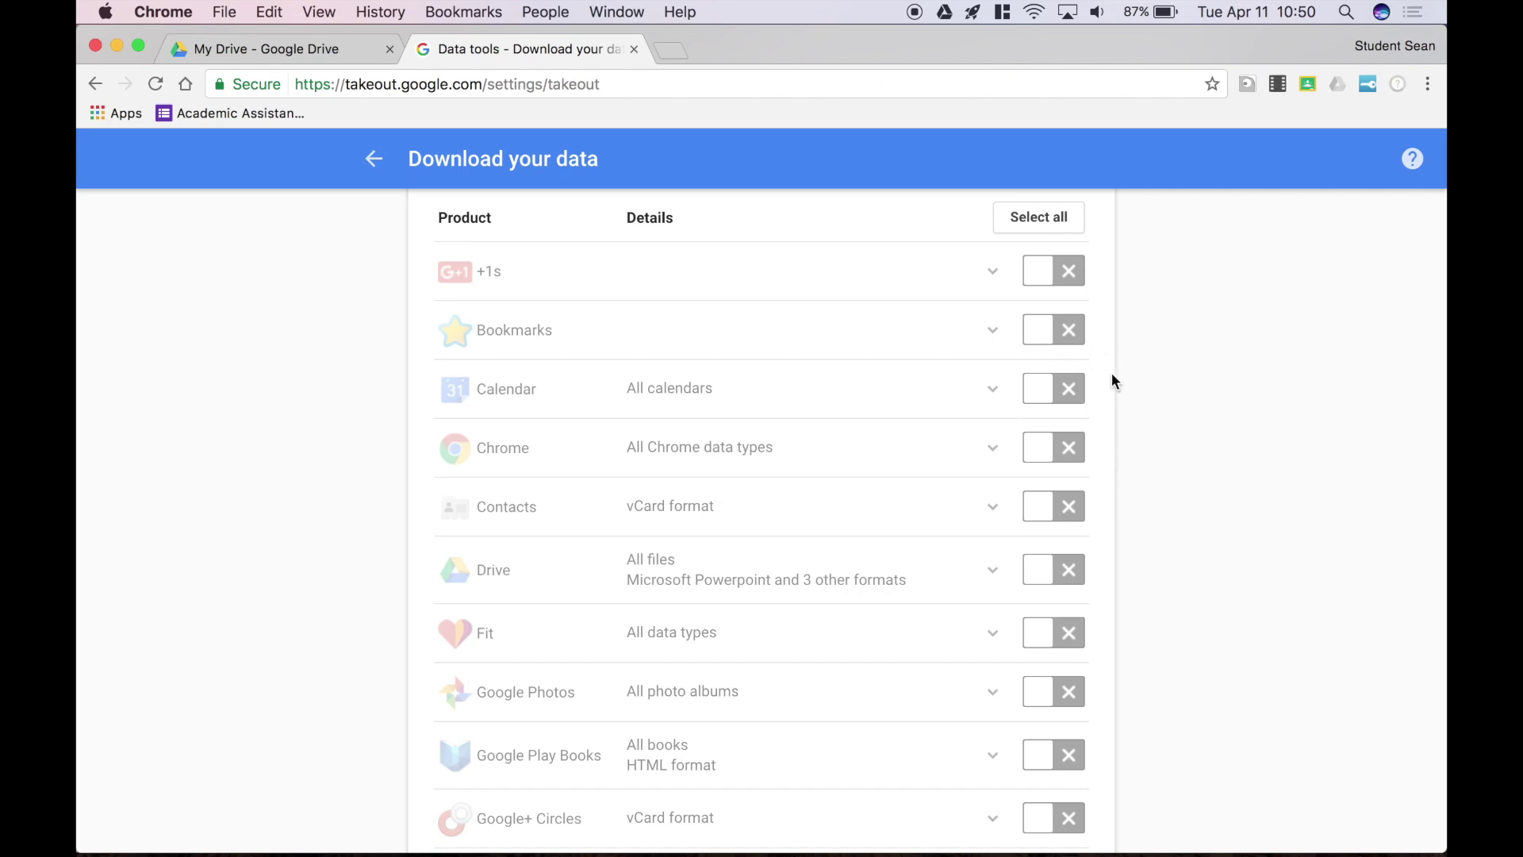
scroll(1145, 483, down, 2)
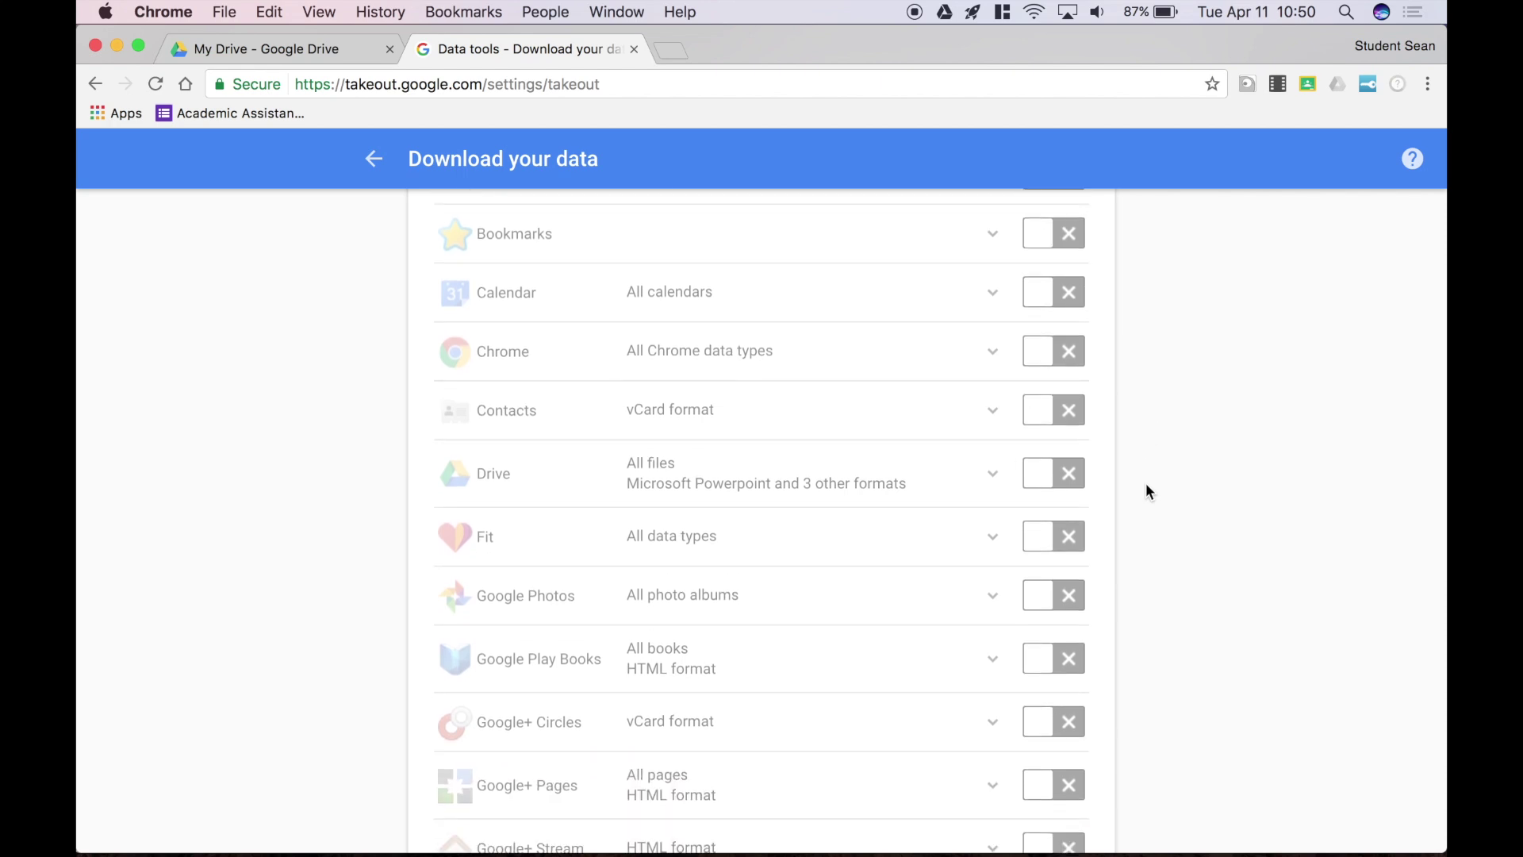
click(1053, 476)
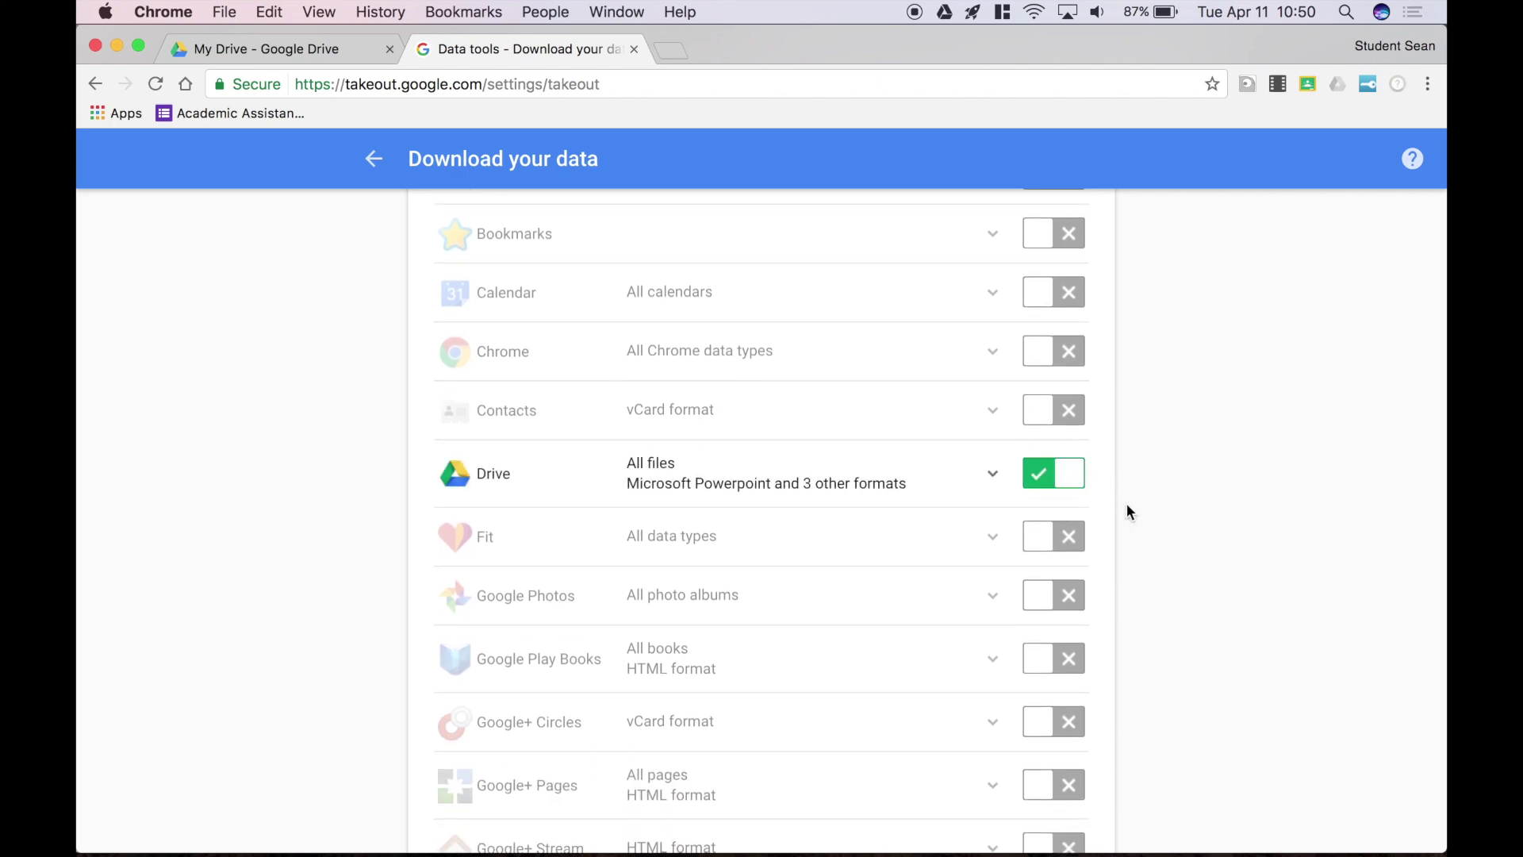
scroll(1130, 512, down, 5)
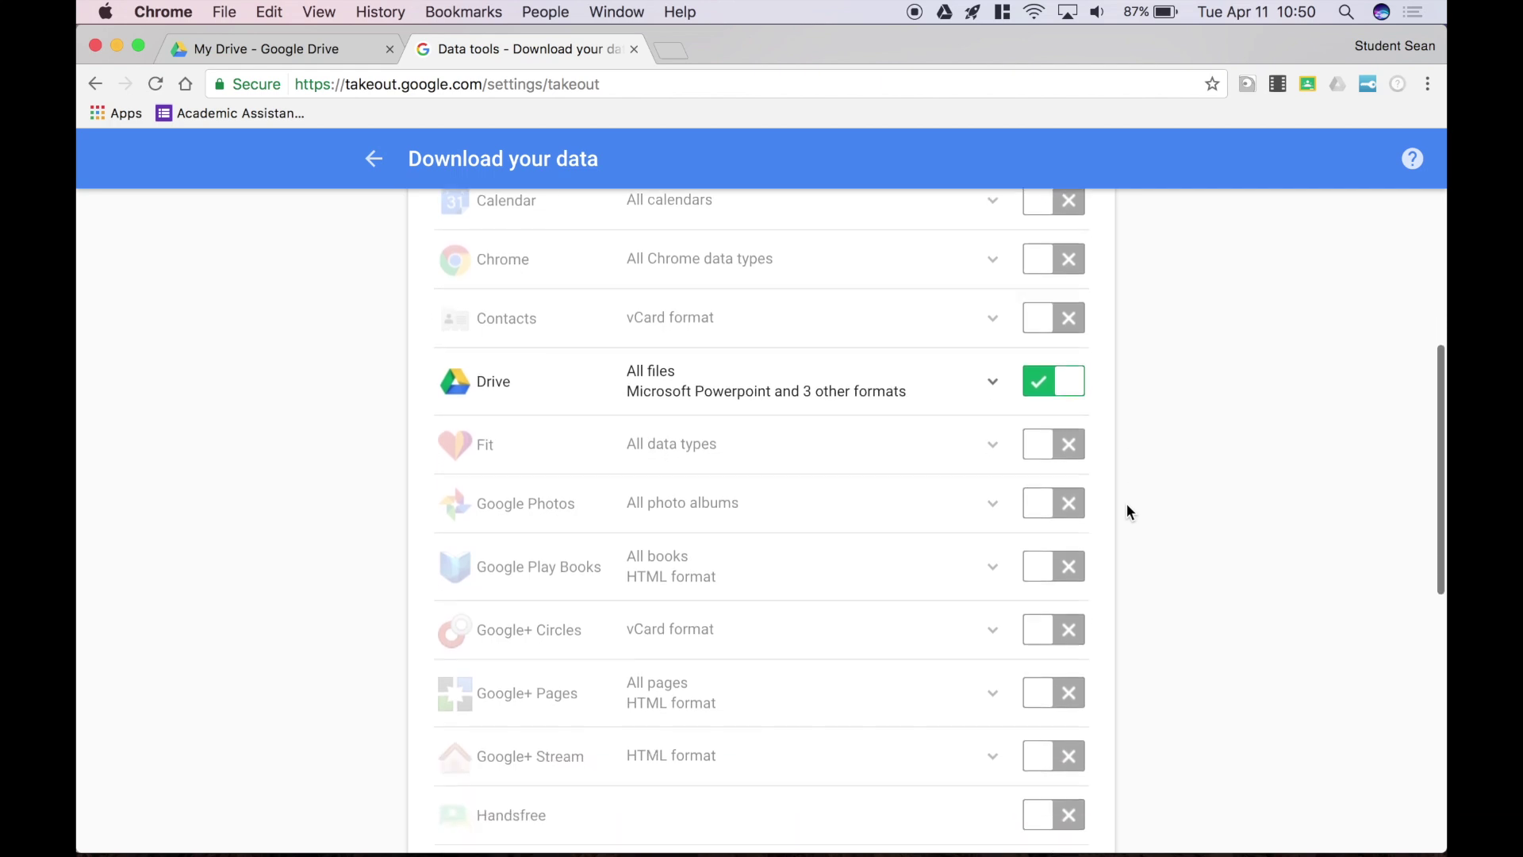
scroll(1129, 512, down, 3)
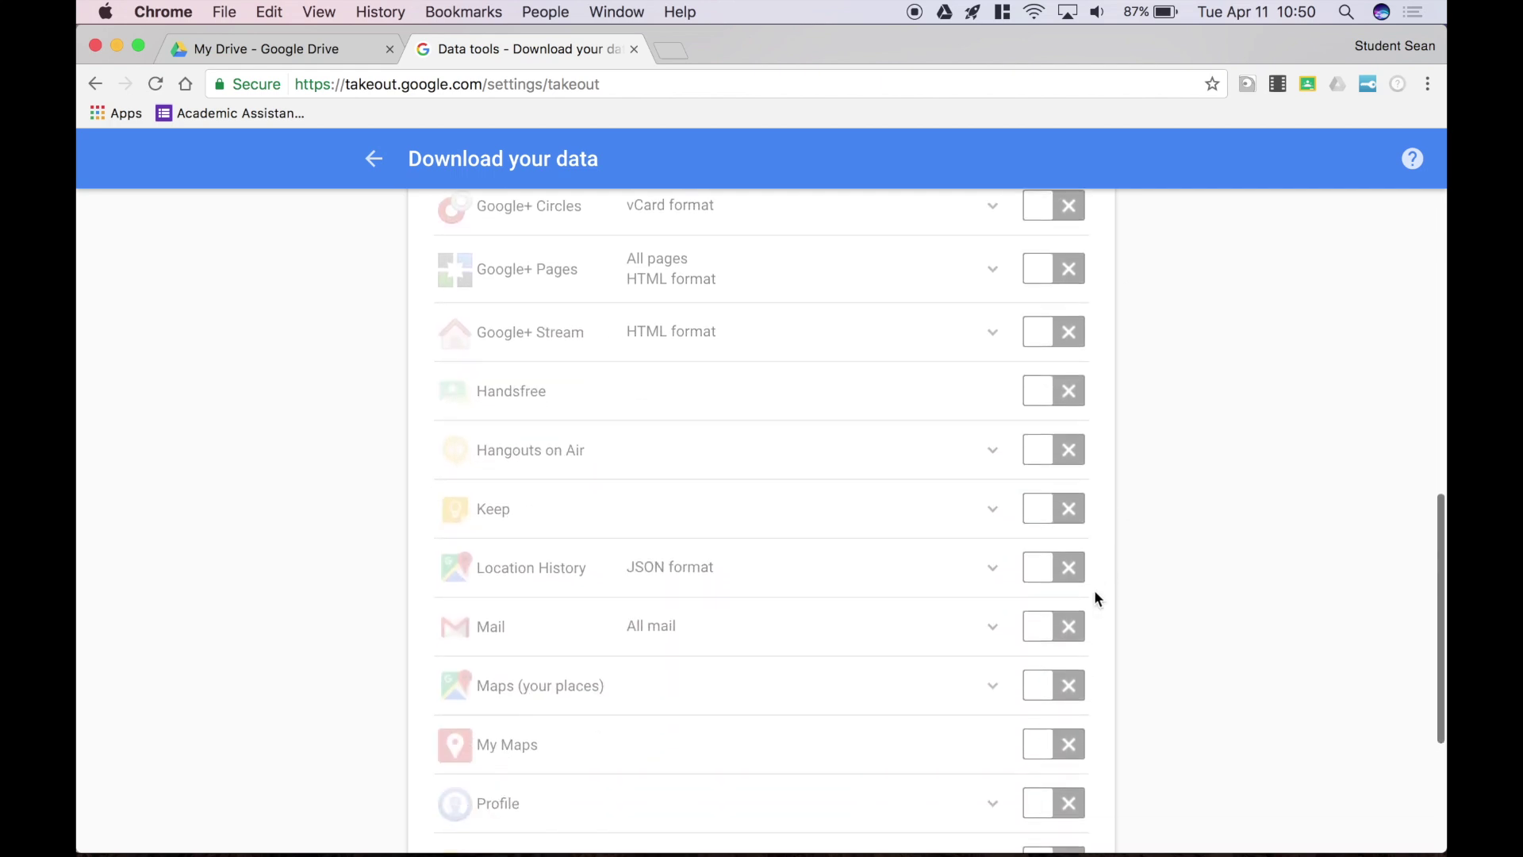
click(1053, 628)
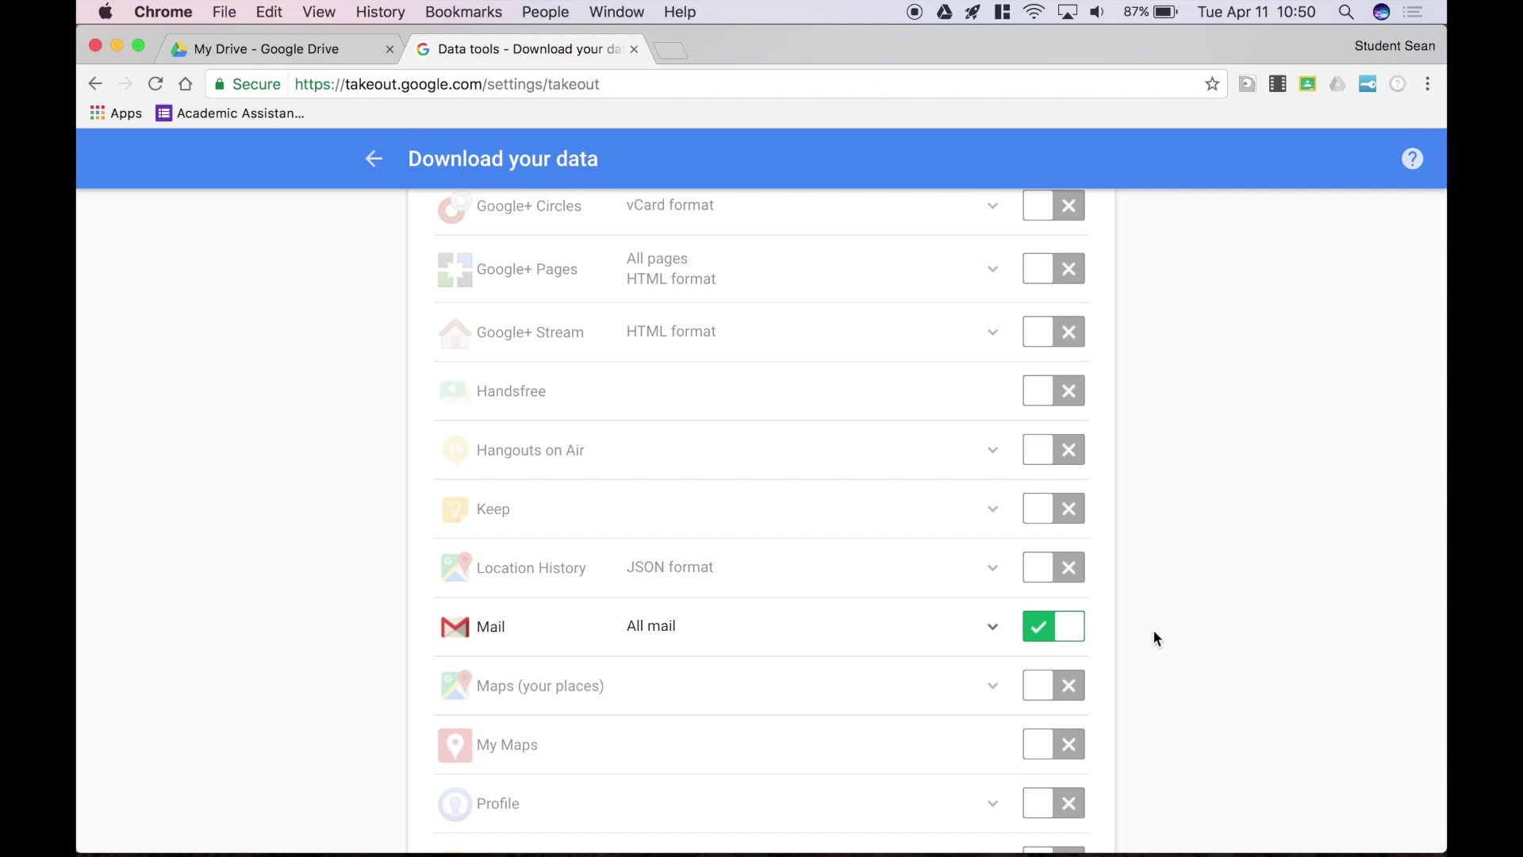
Step: Include YouTube, leave Google Photos out, and expand YouTube's export options
scroll(1154, 636, down, 2)
scroll(1154, 635, up, 4)
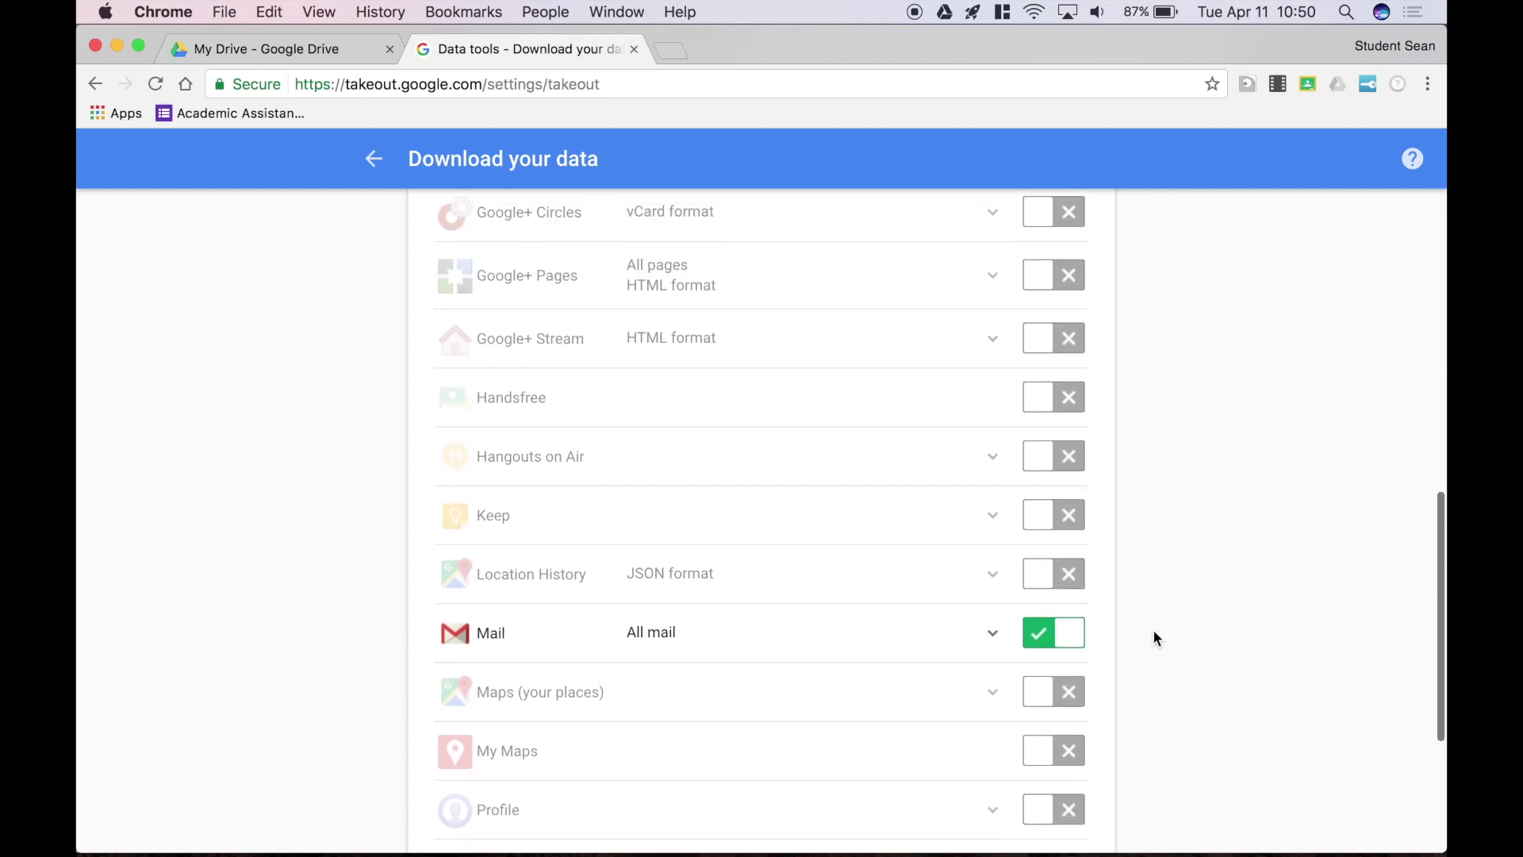
scroll(1154, 632, up, 2)
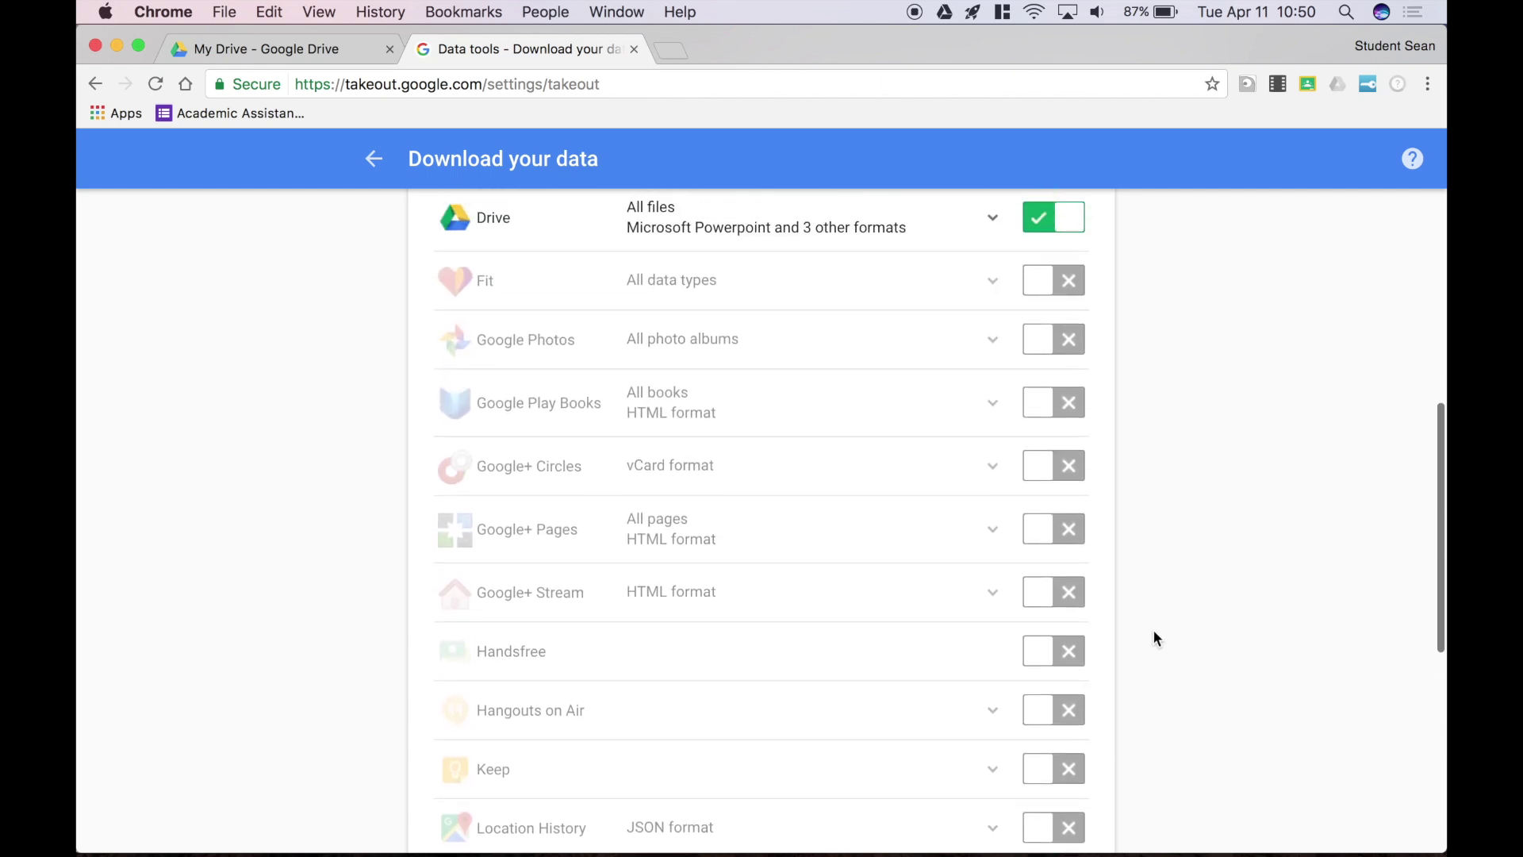
click(1061, 341)
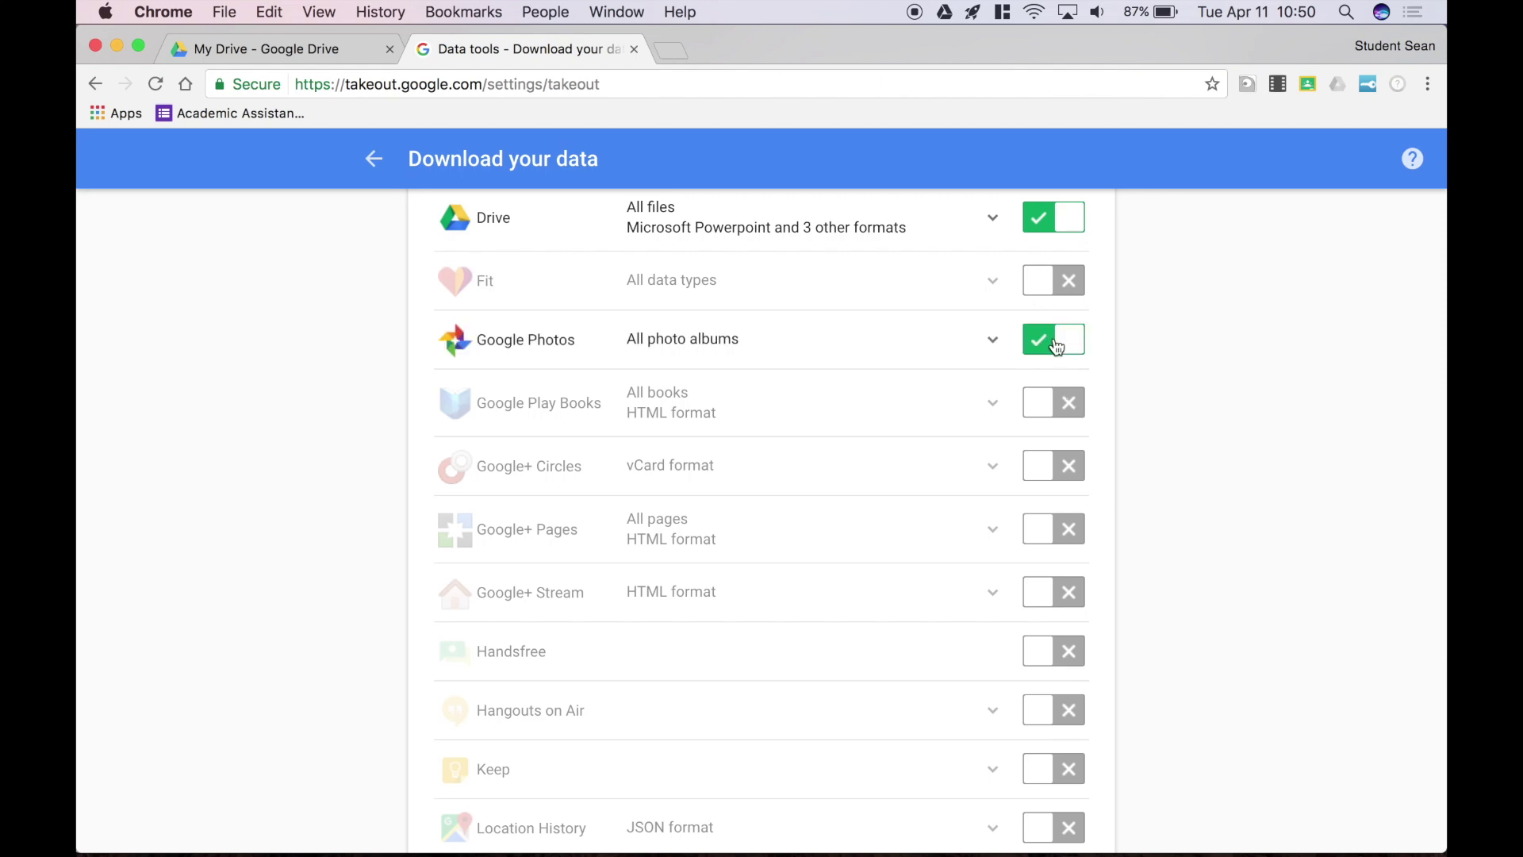
click(1058, 347)
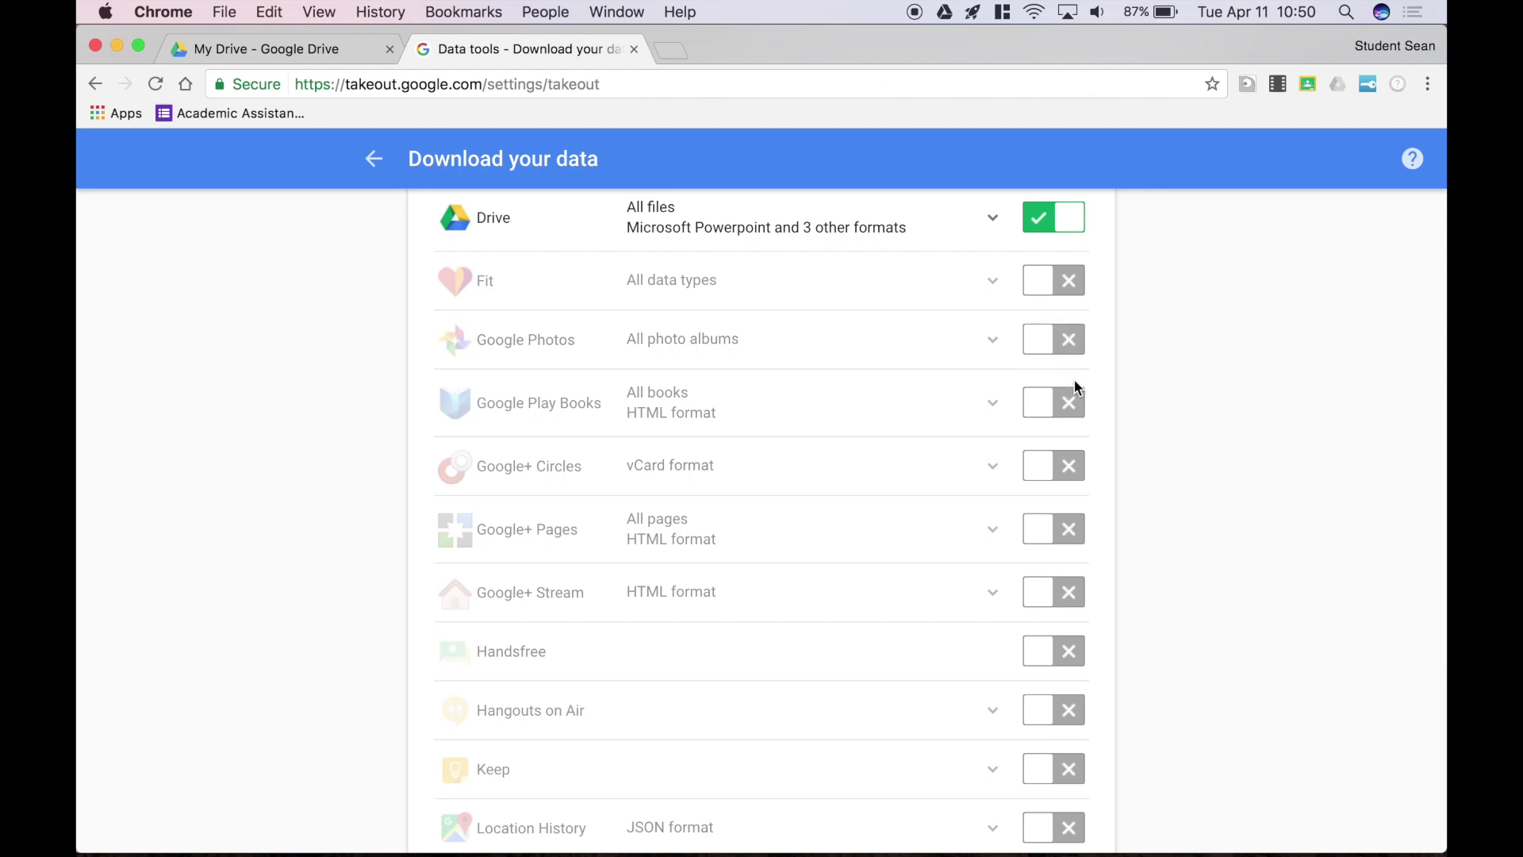
scroll(1125, 638, down, 5)
scroll(1125, 637, down, 4)
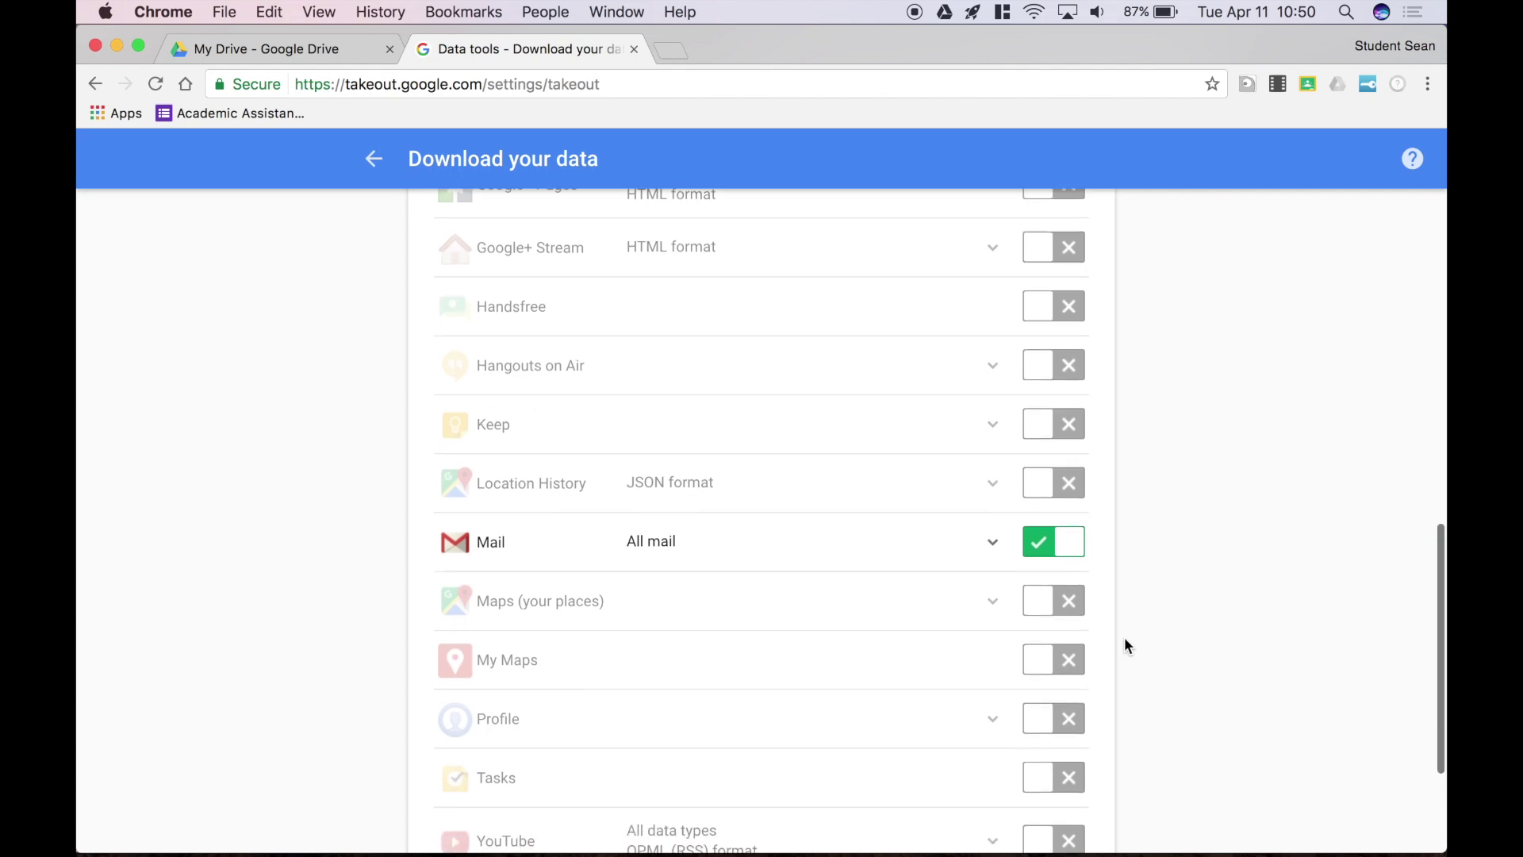
click(1064, 629)
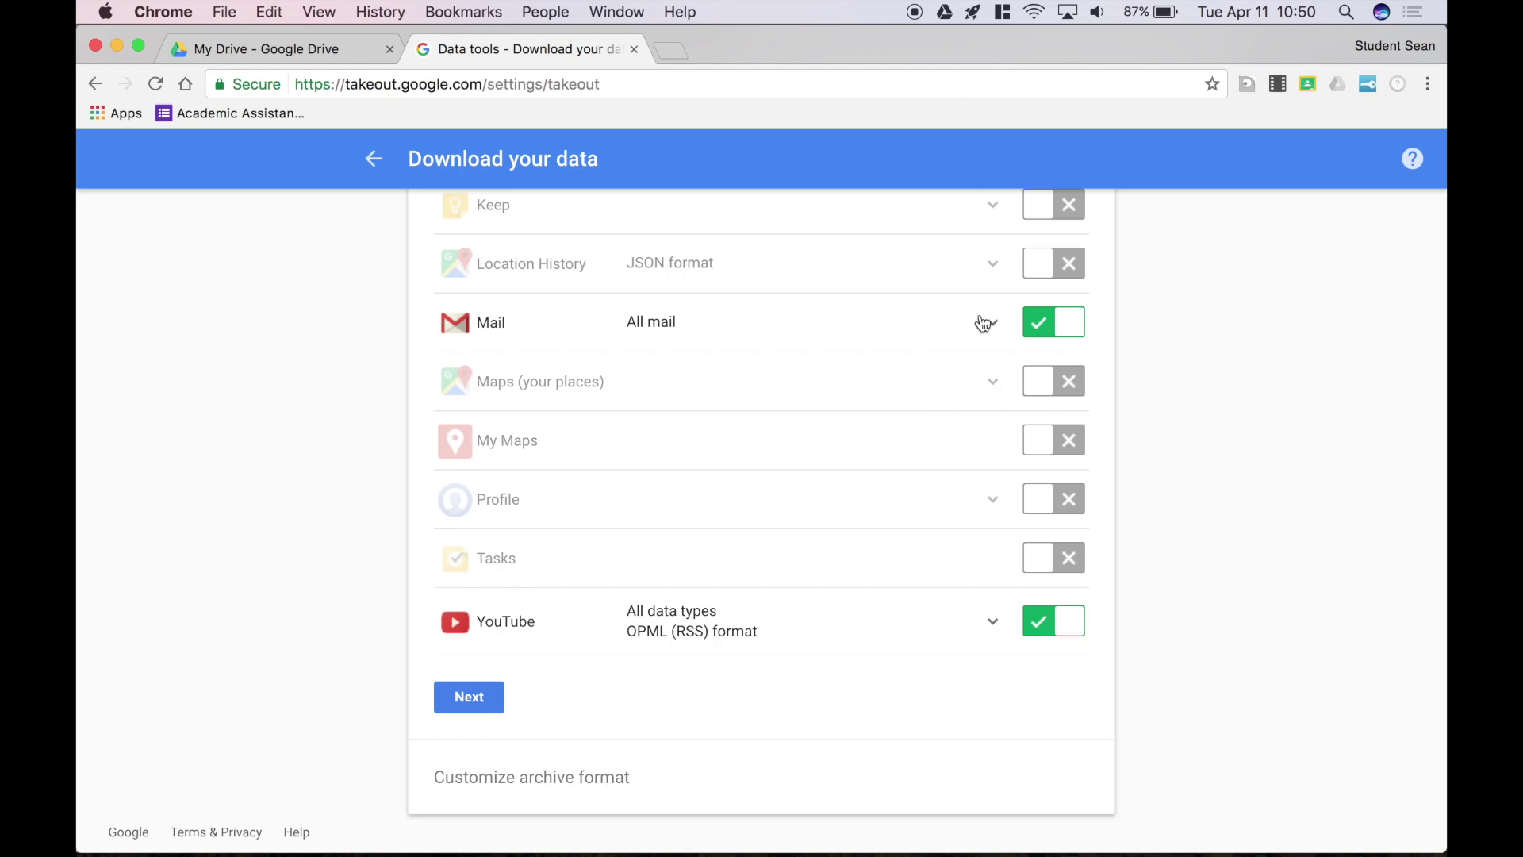
click(937, 626)
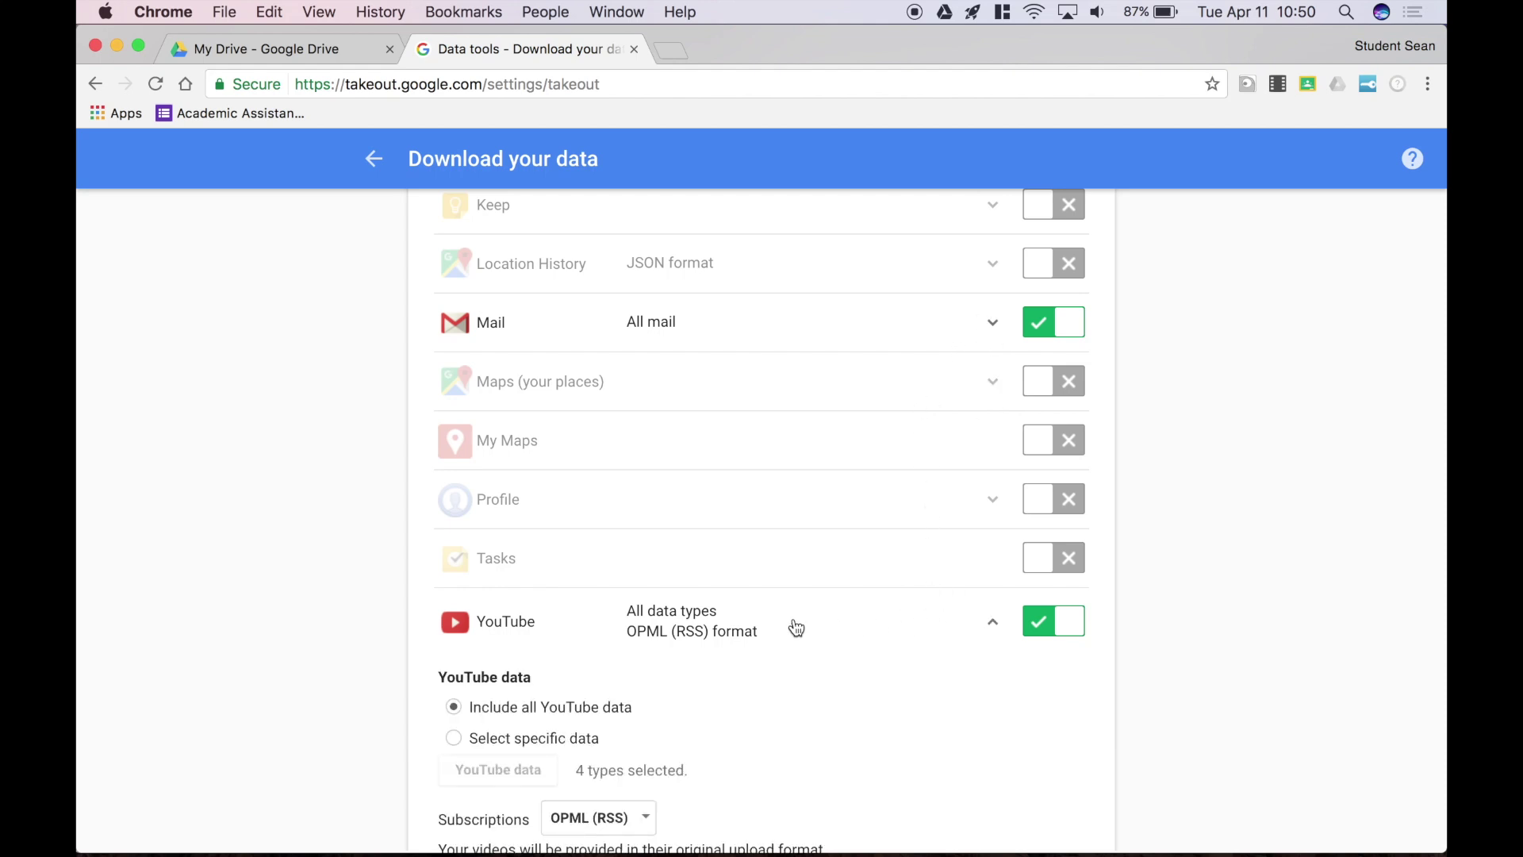
Step: Limit YouTube data to videos only by unchecking history, playlists and subscriptions
scroll(1090, 679, down, 4)
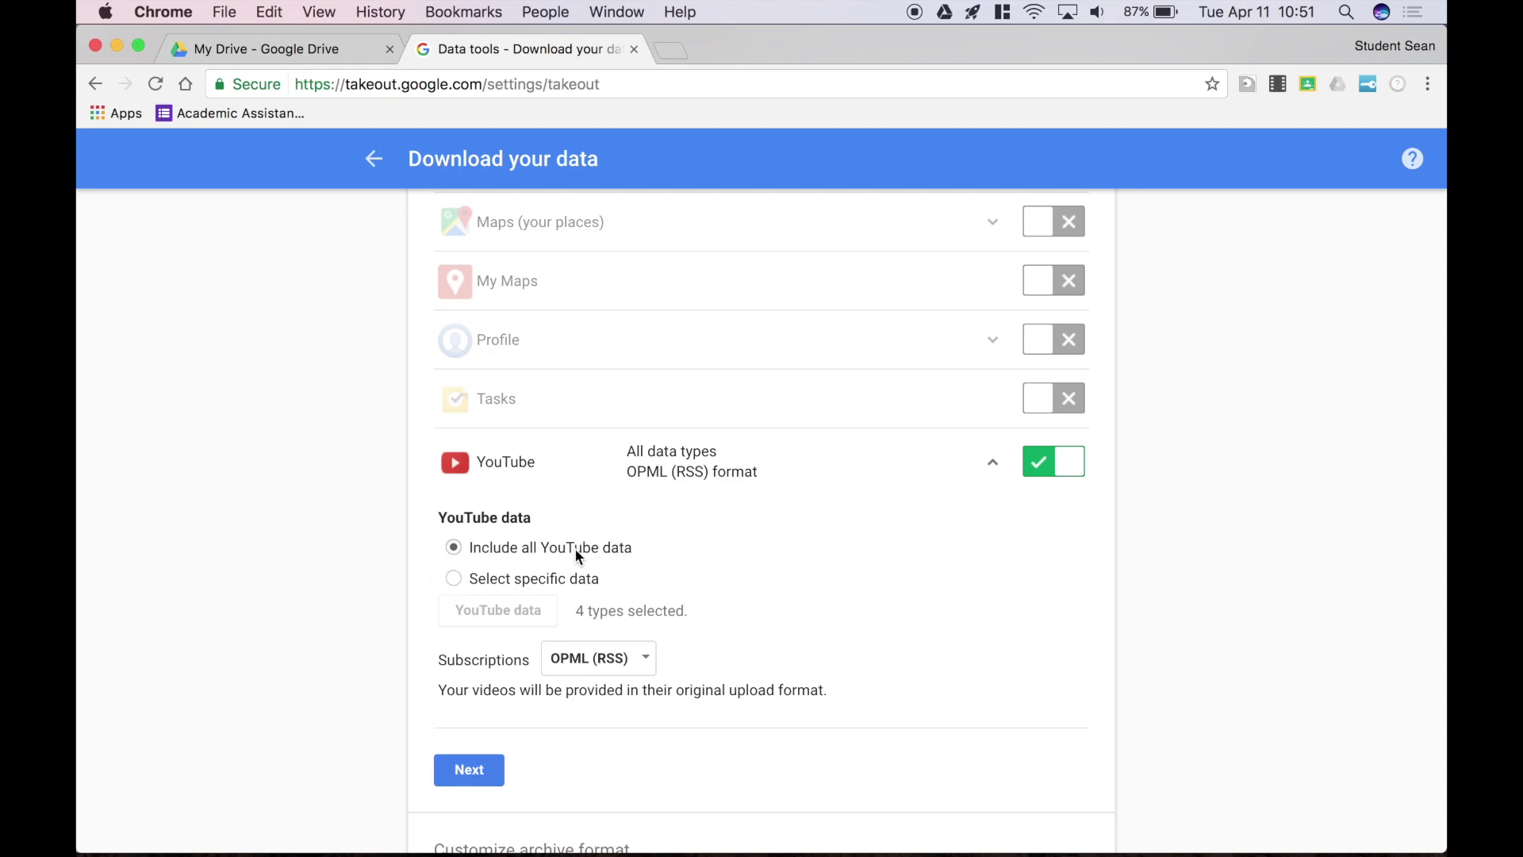
click(456, 577)
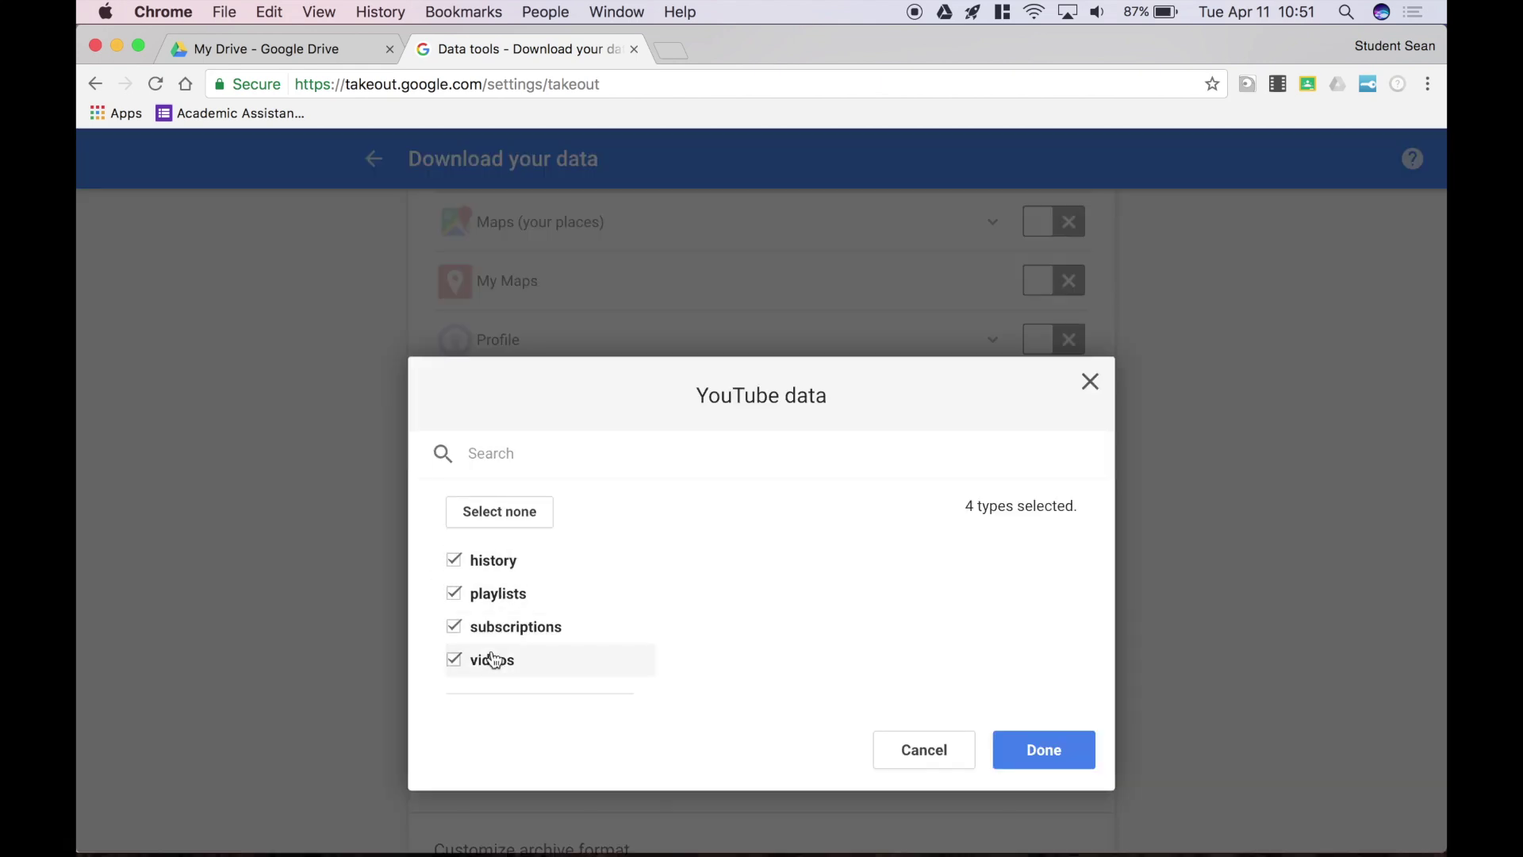
click(492, 566)
click(494, 600)
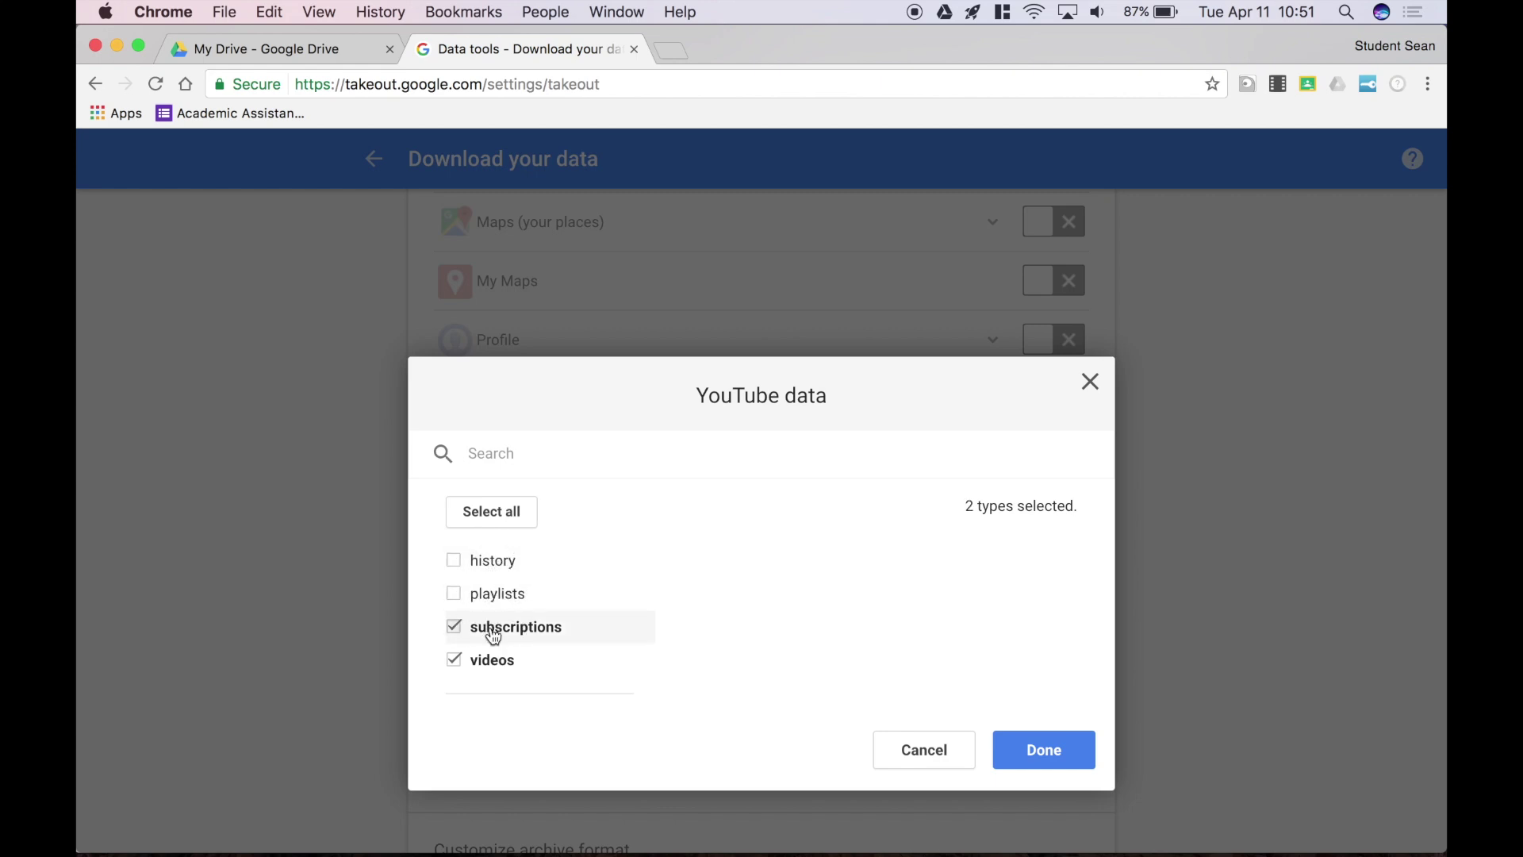
click(493, 629)
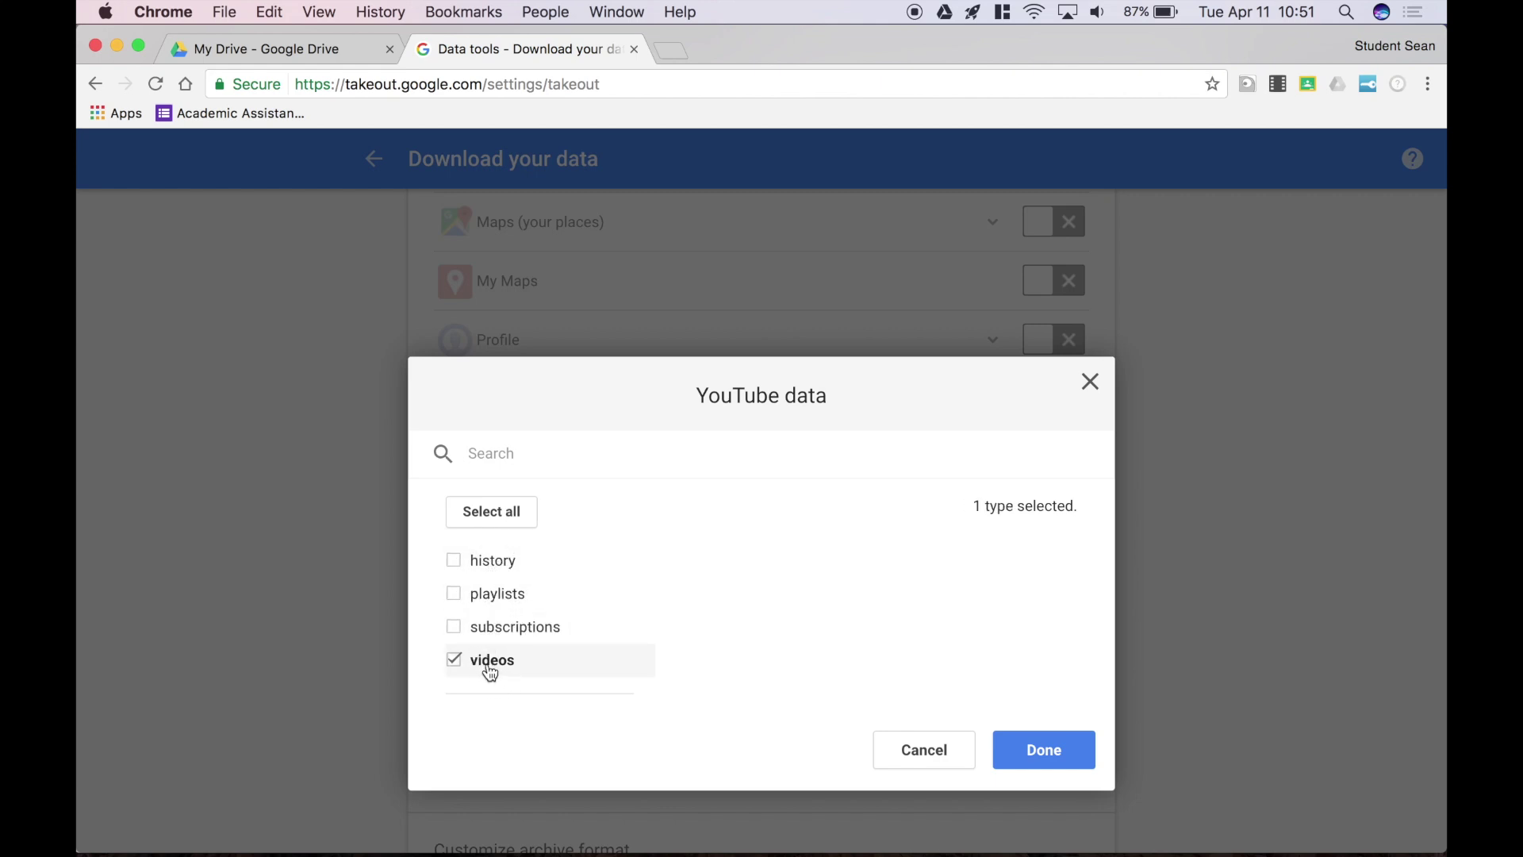
click(1046, 747)
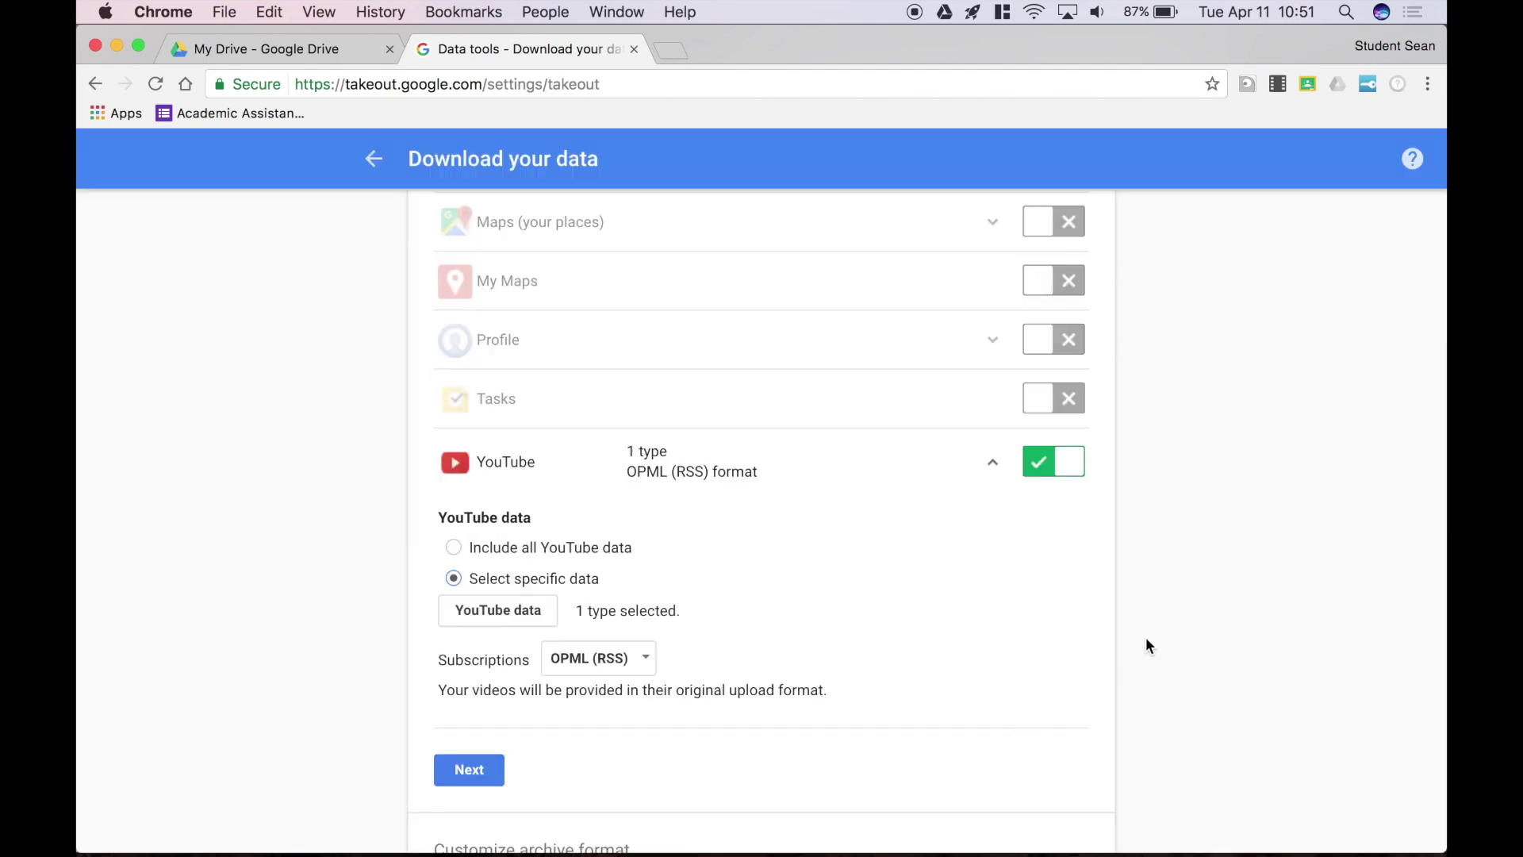
Step: Continue to the archive format step with three products selected
scroll(1146, 641, up, 2)
scroll(1146, 640, up, 3)
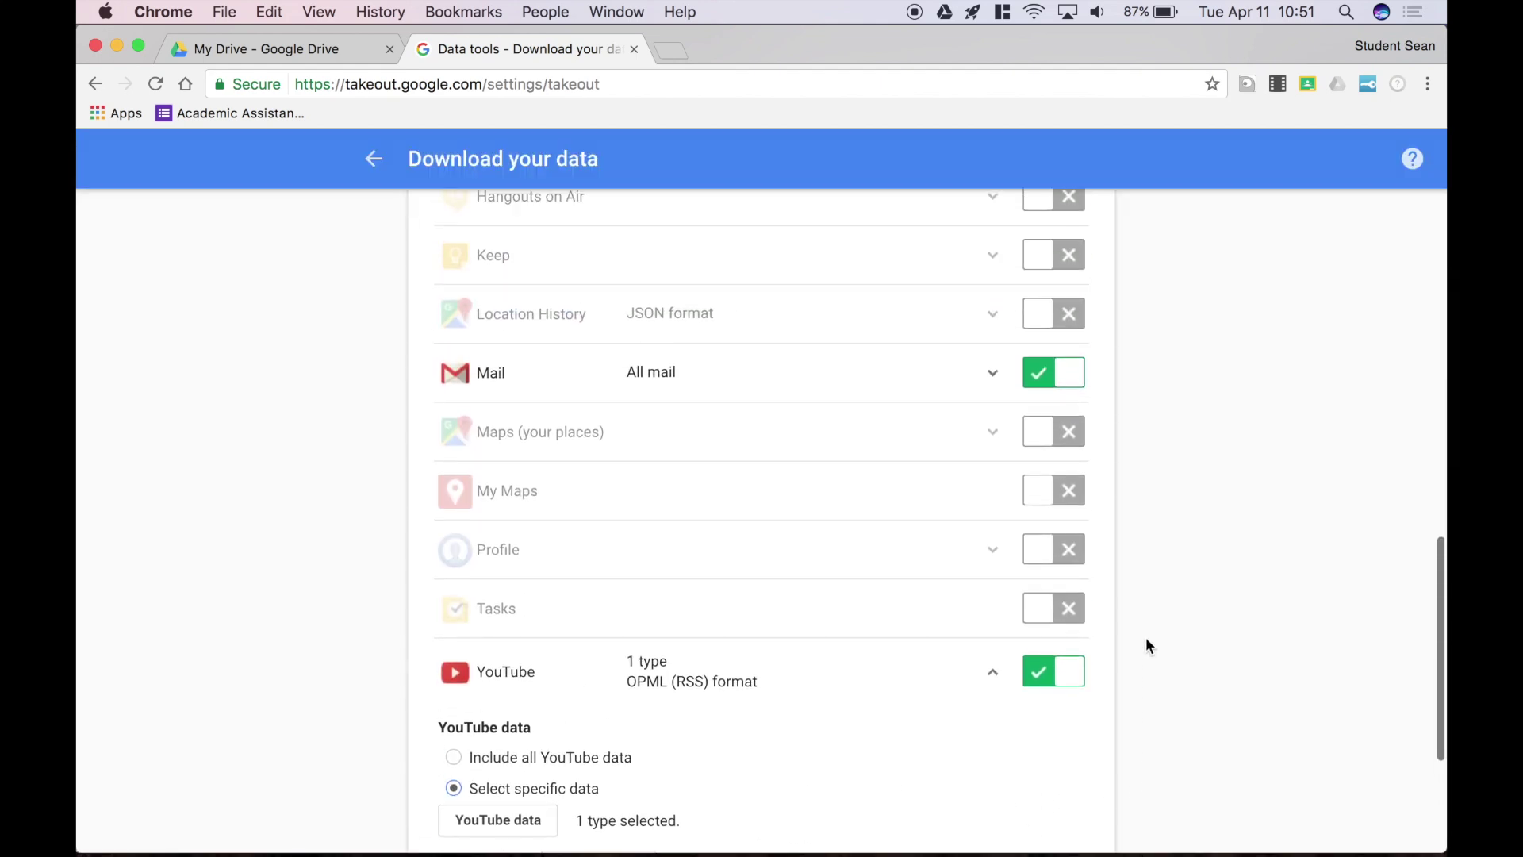
scroll(1147, 640, down, 2)
scroll(1146, 640, down, 5)
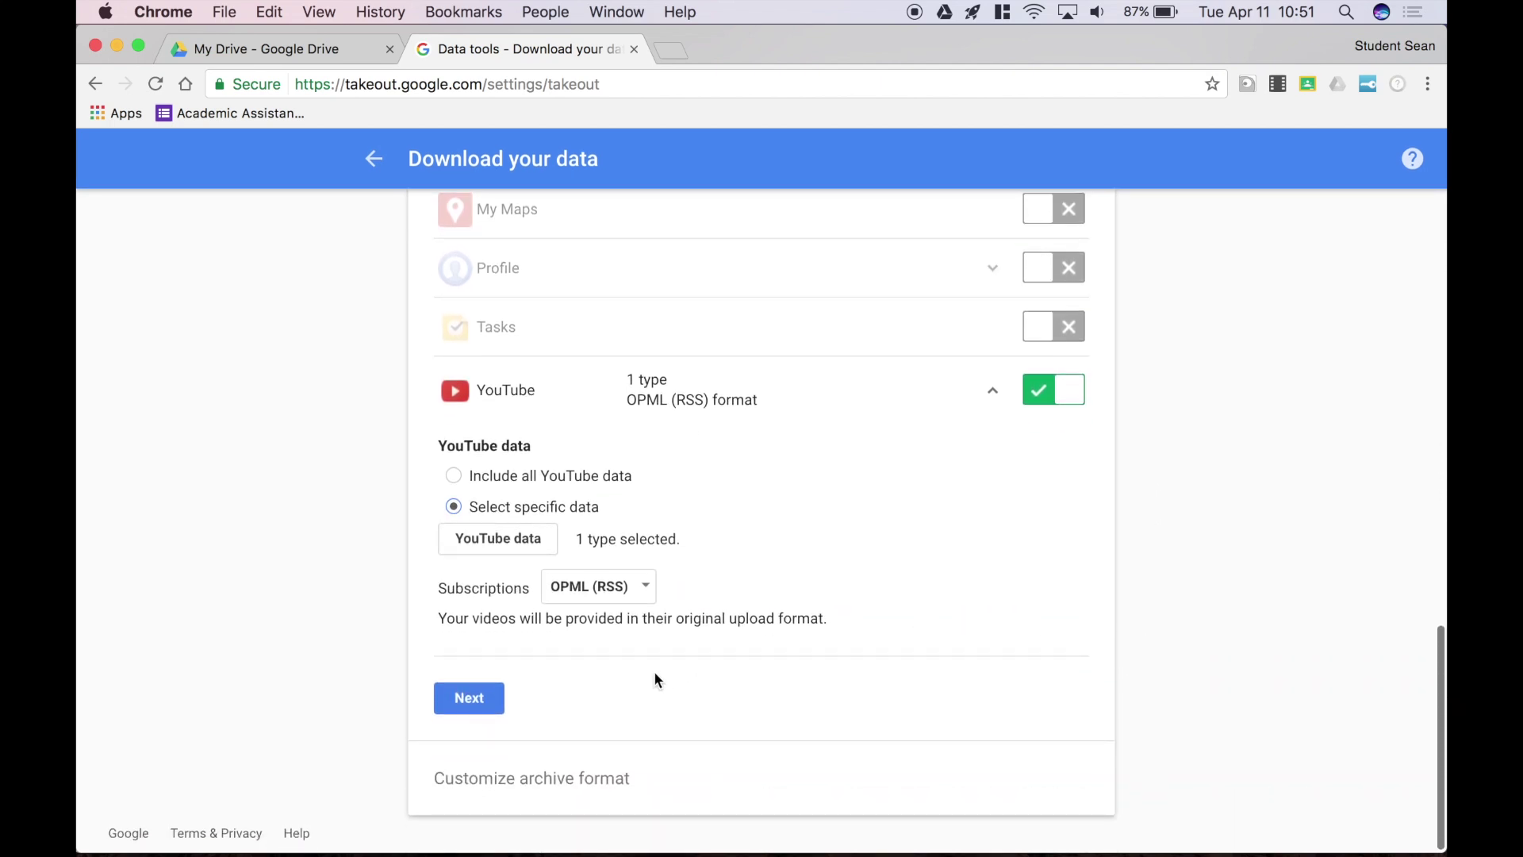
click(480, 700)
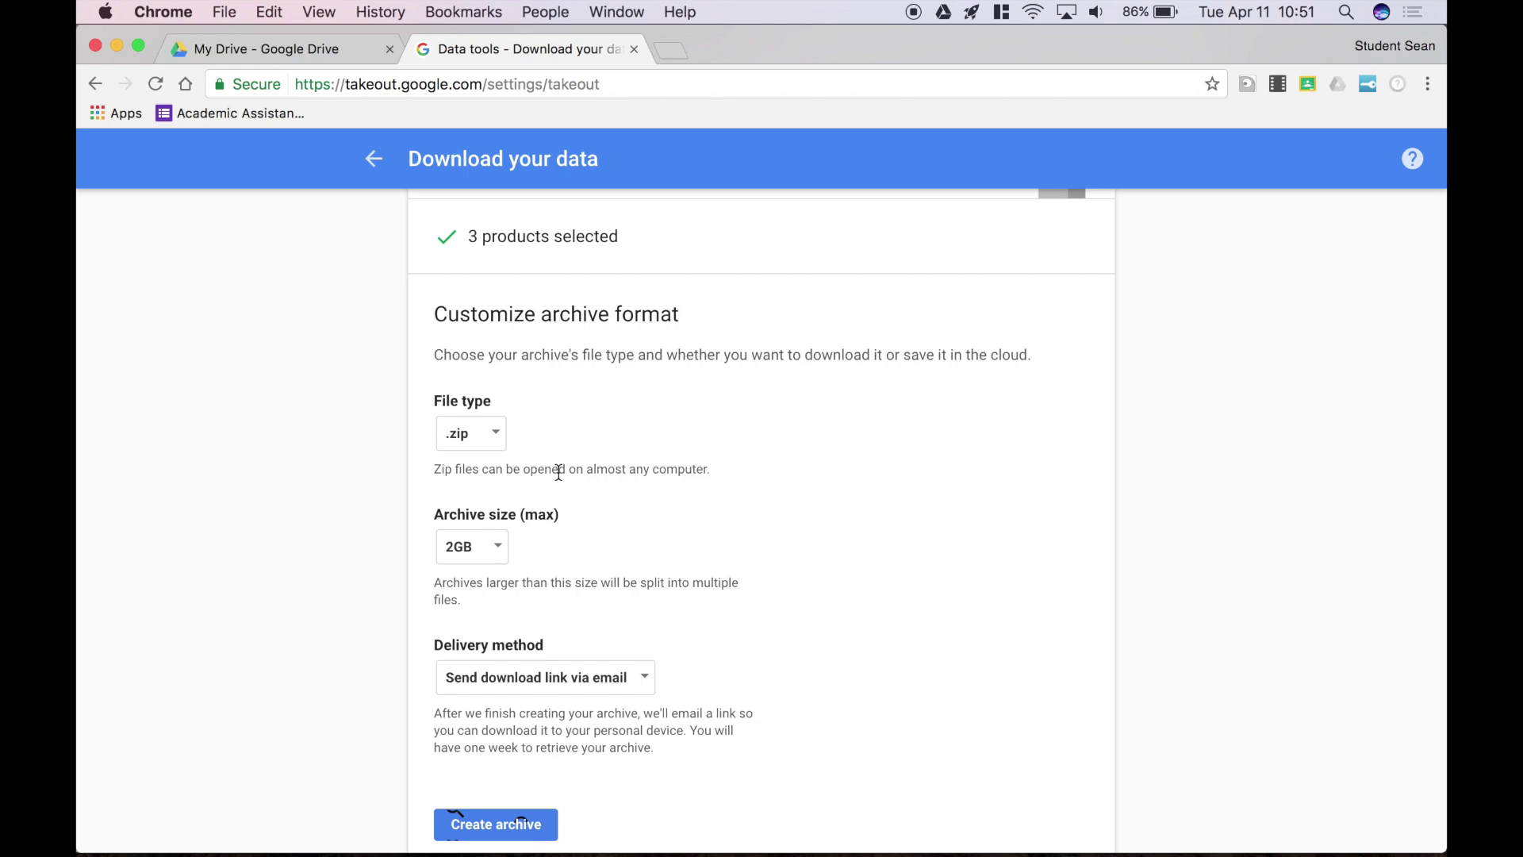
Step: Keep .zip file type, 2GB maximum size and emailed link, then create the archive
click(499, 438)
click(536, 439)
click(500, 546)
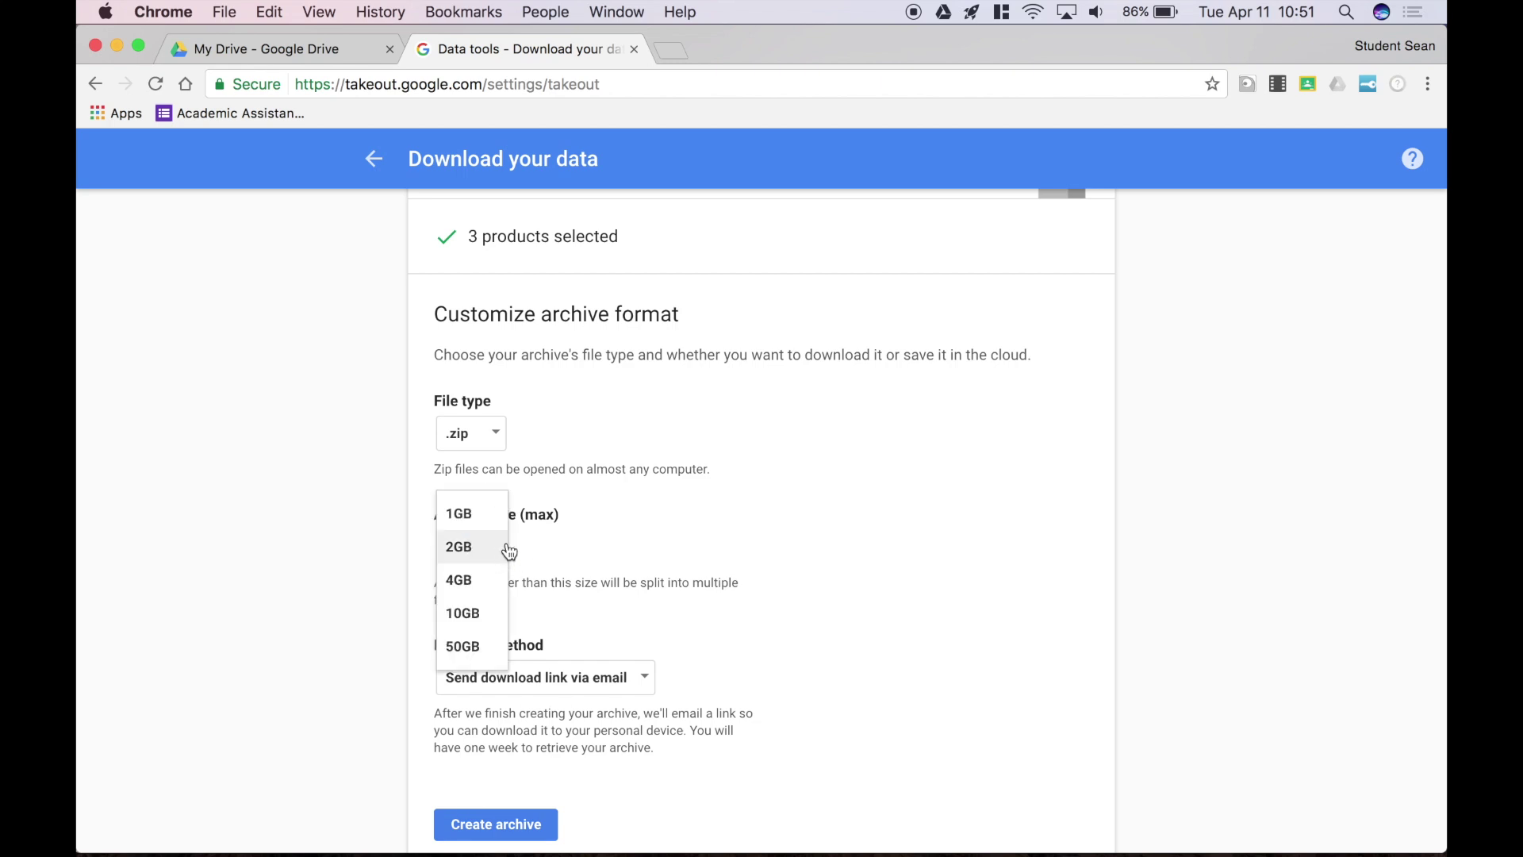
click(549, 551)
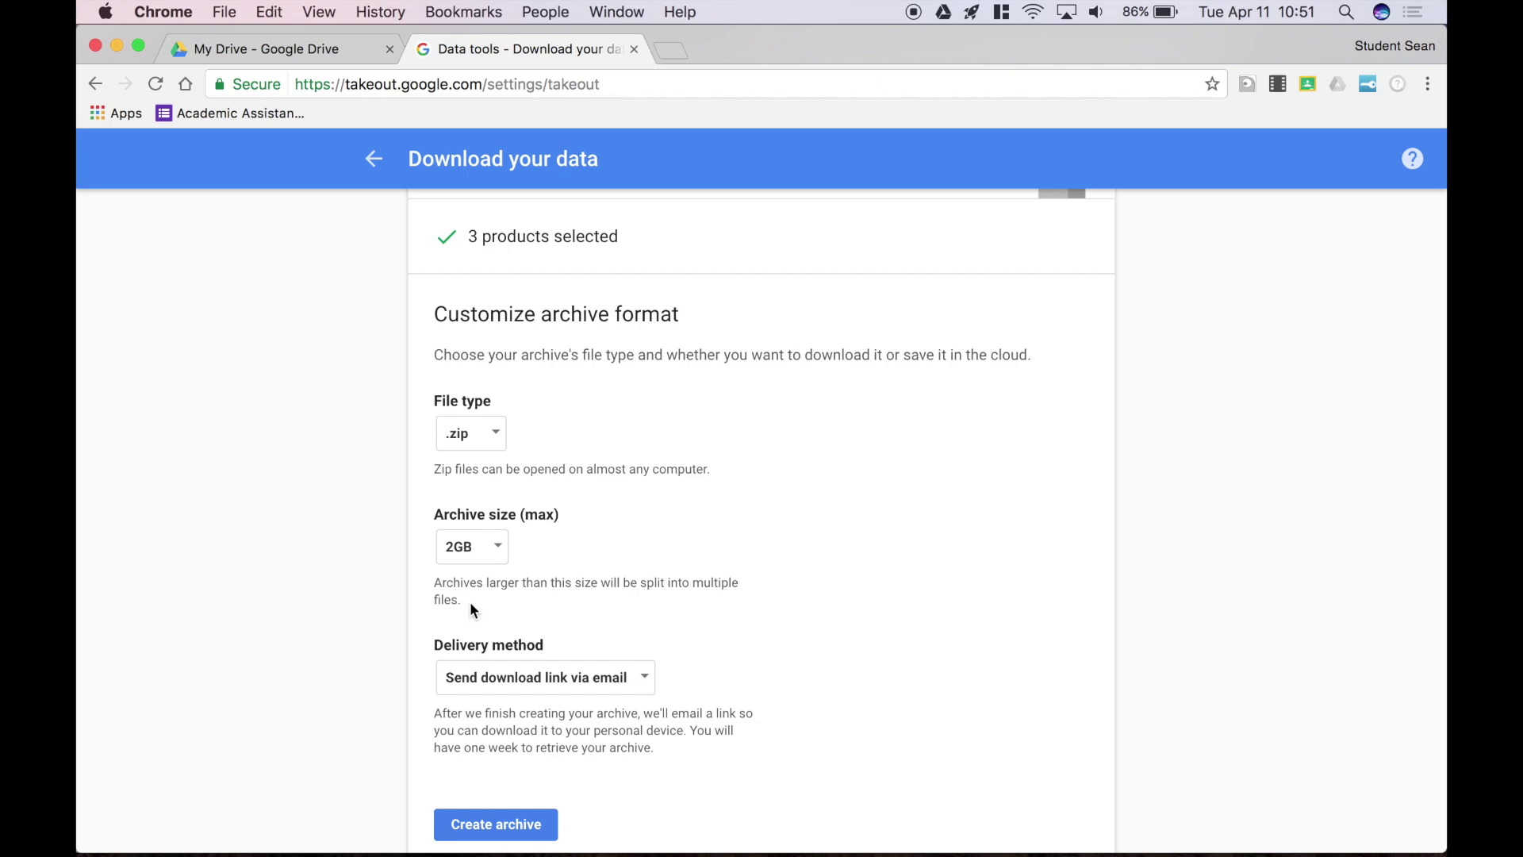
click(502, 554)
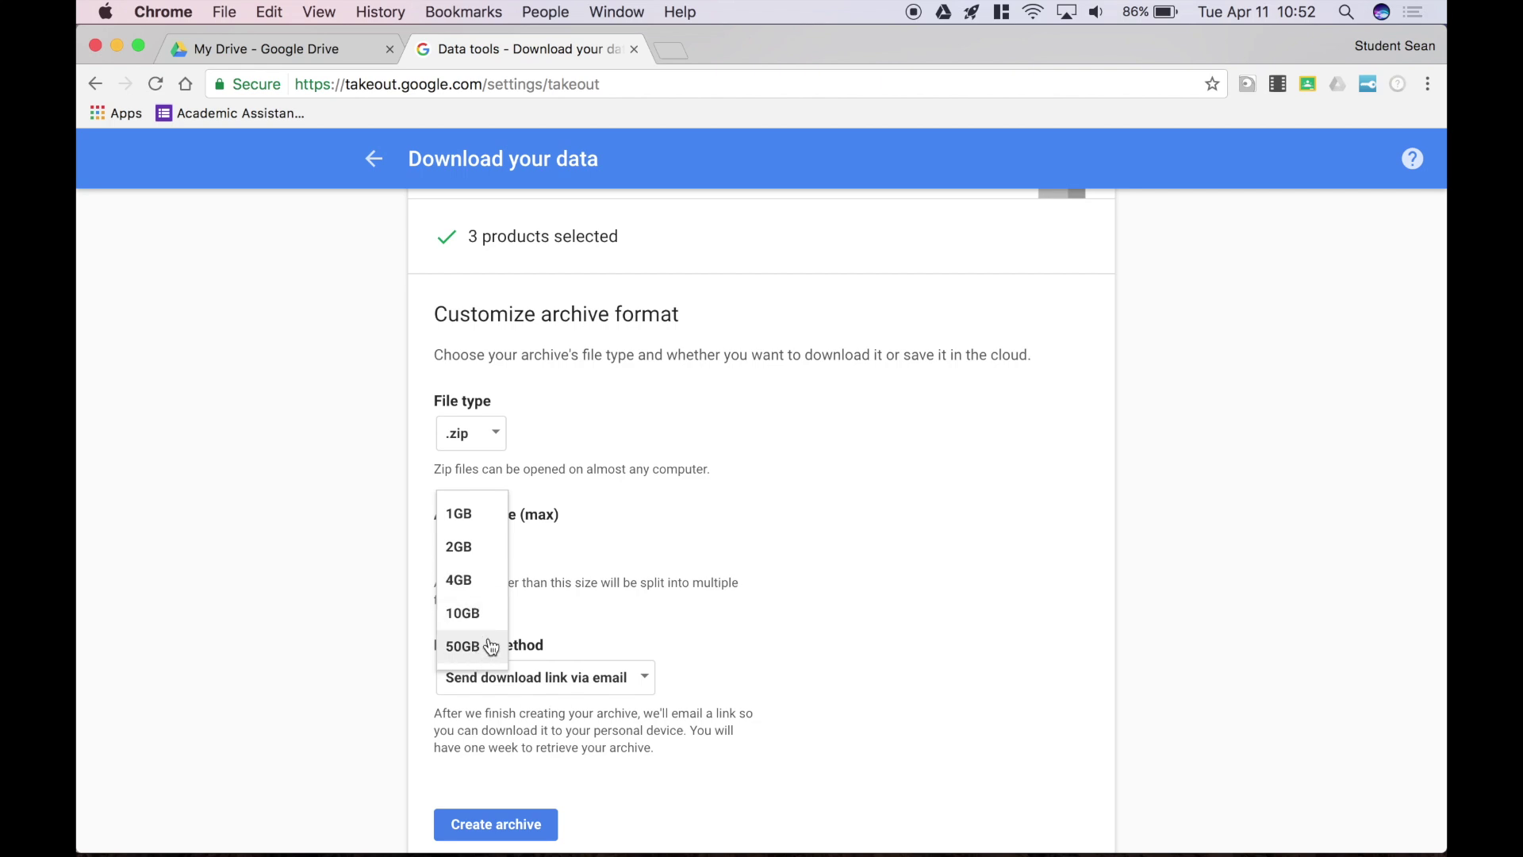
click(543, 584)
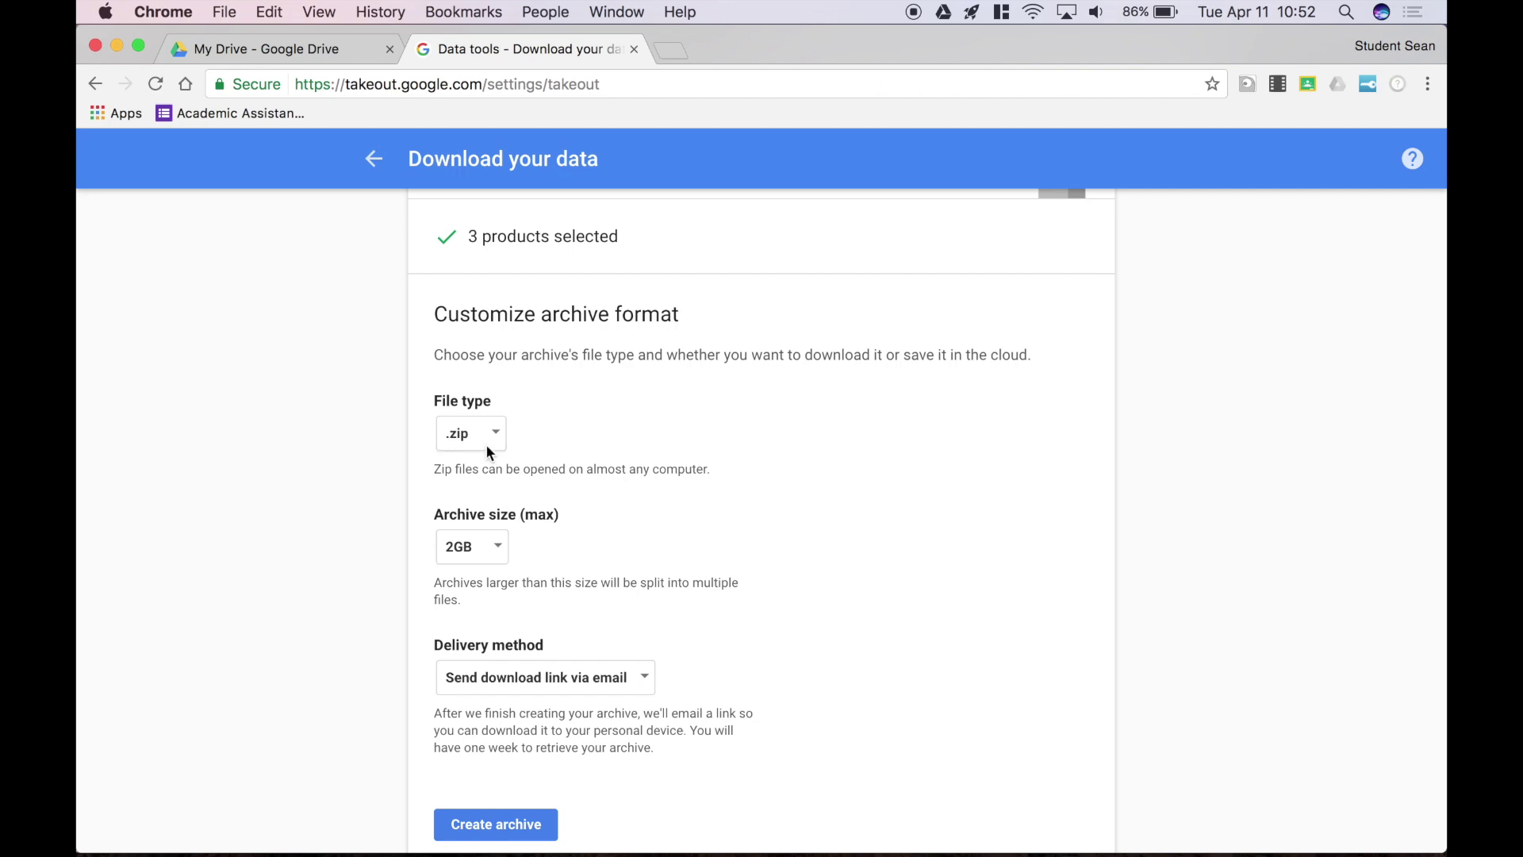
scroll(547, 613, down, 2)
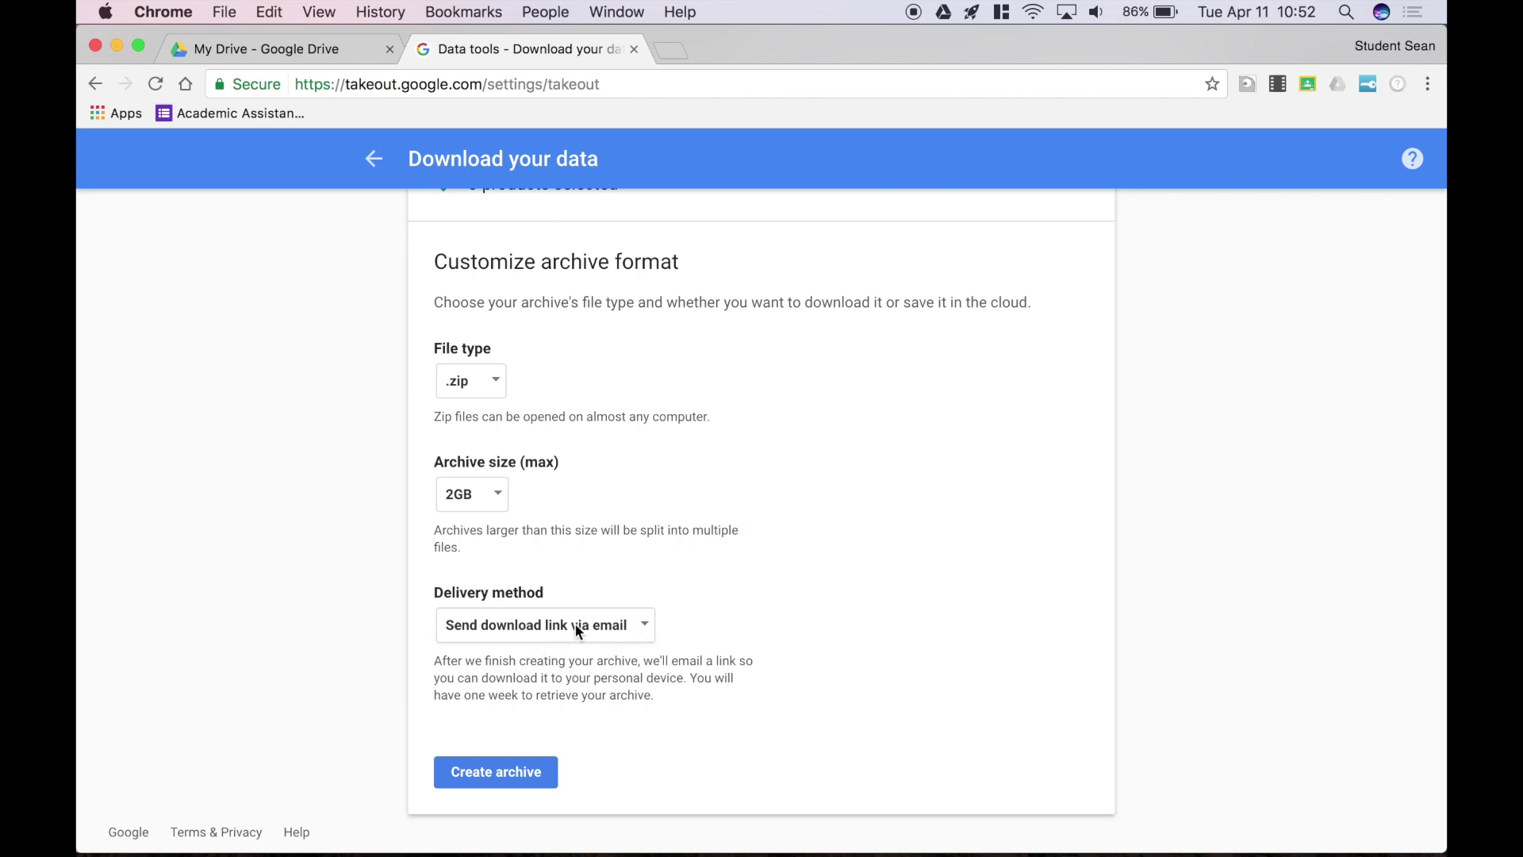
click(506, 778)
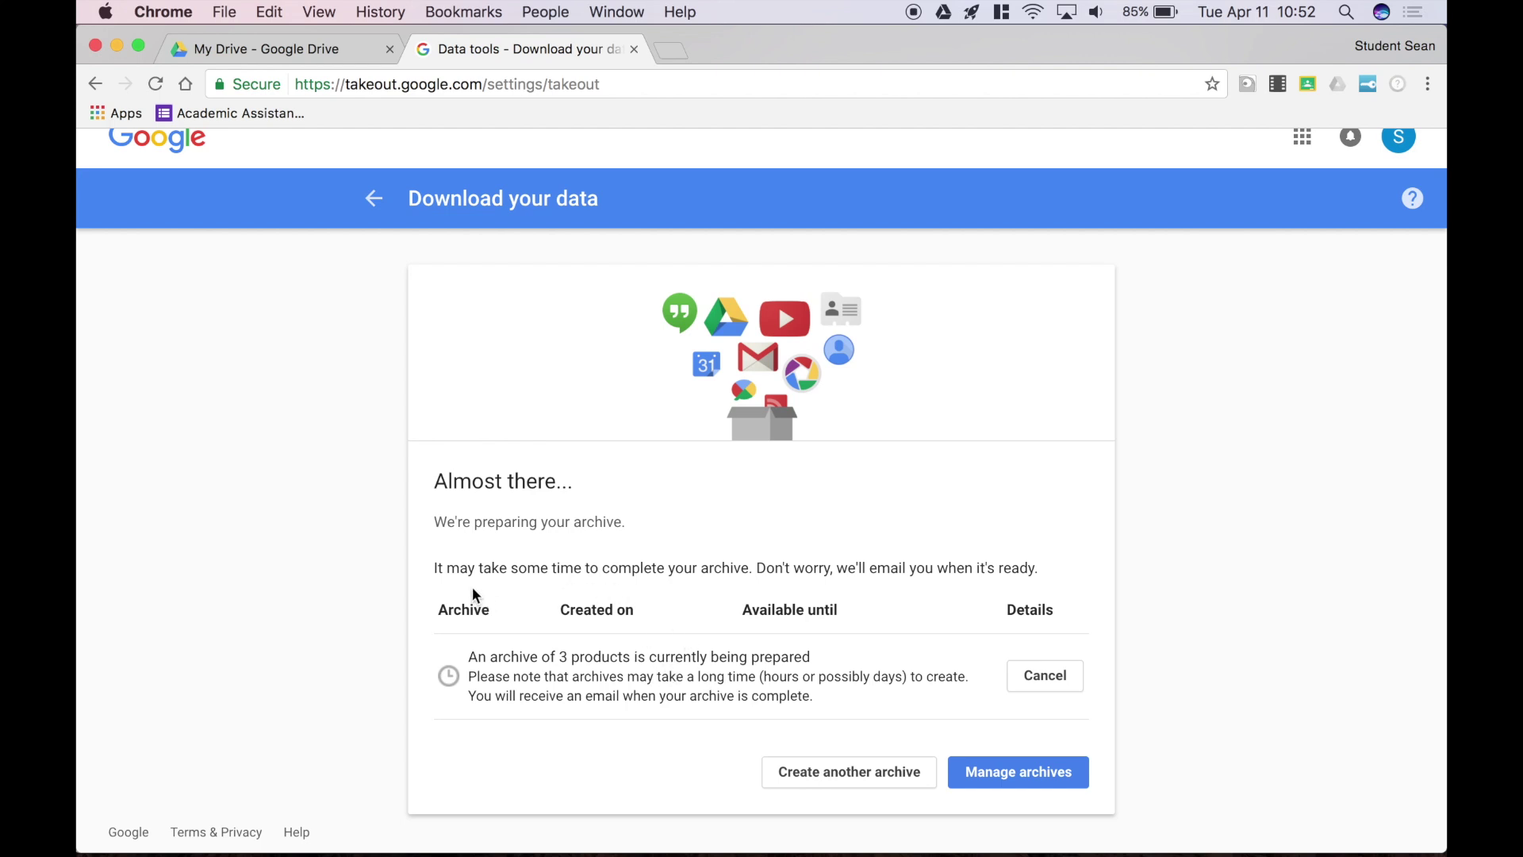
Step: Highlight the notes about the ready email and preparation possibly taking days
drag(434, 568, 1037, 571)
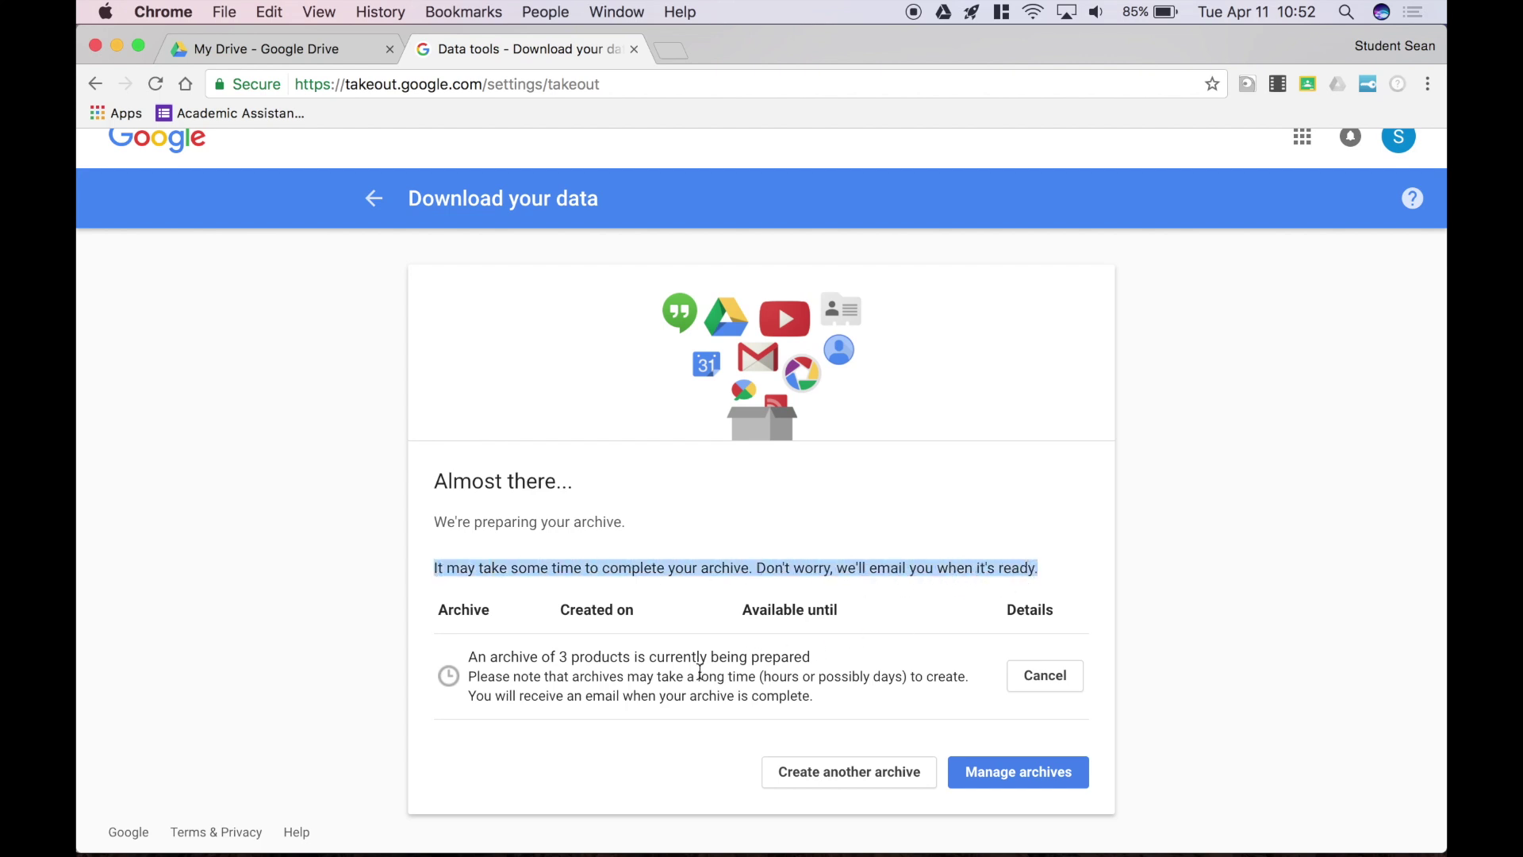
click(665, 678)
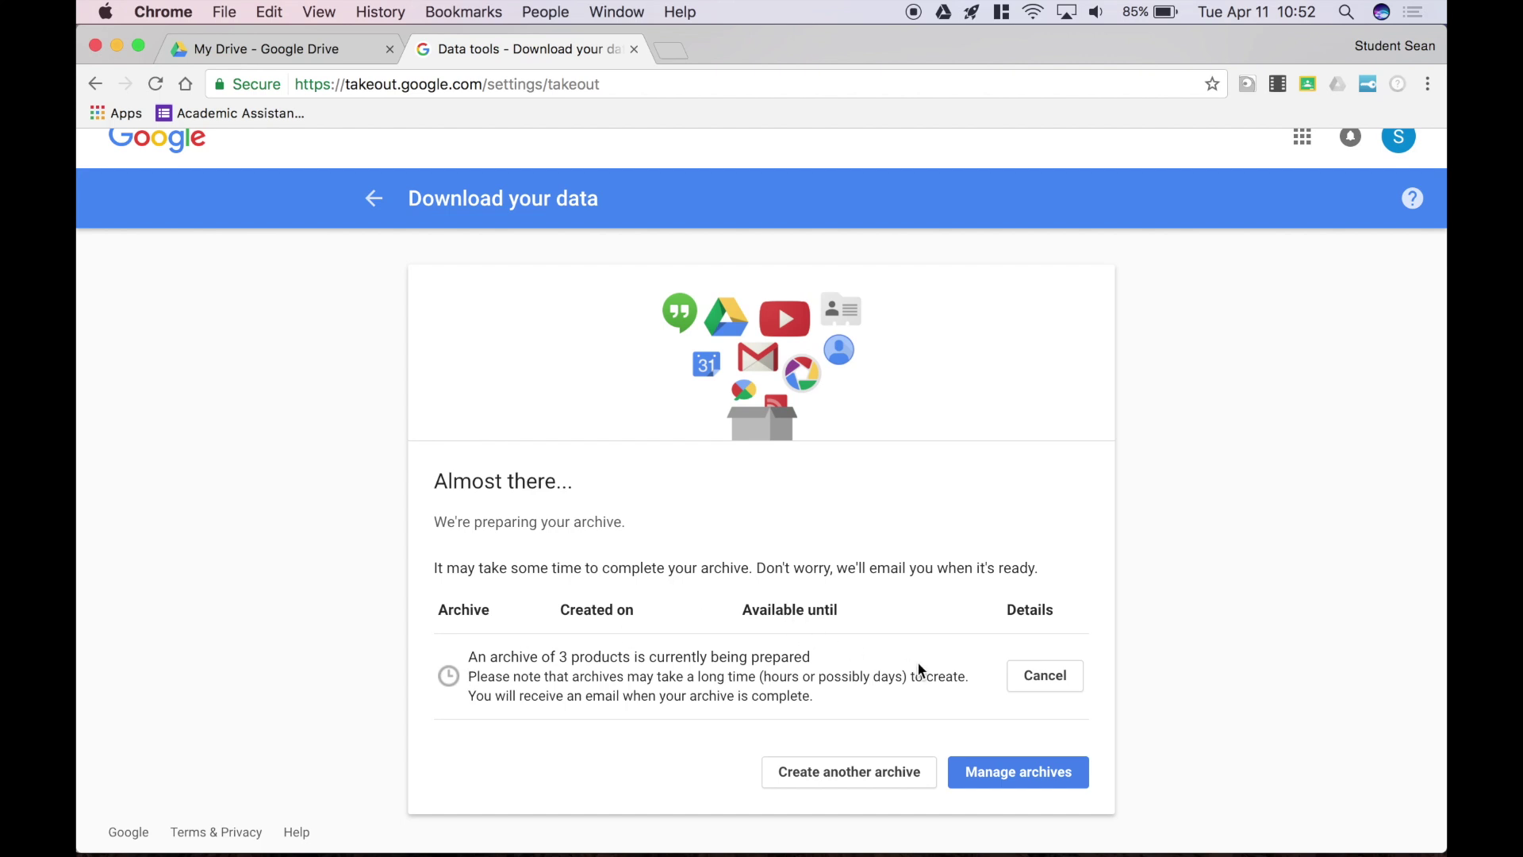
drag(904, 673, 821, 679)
click(821, 679)
click(306, 59)
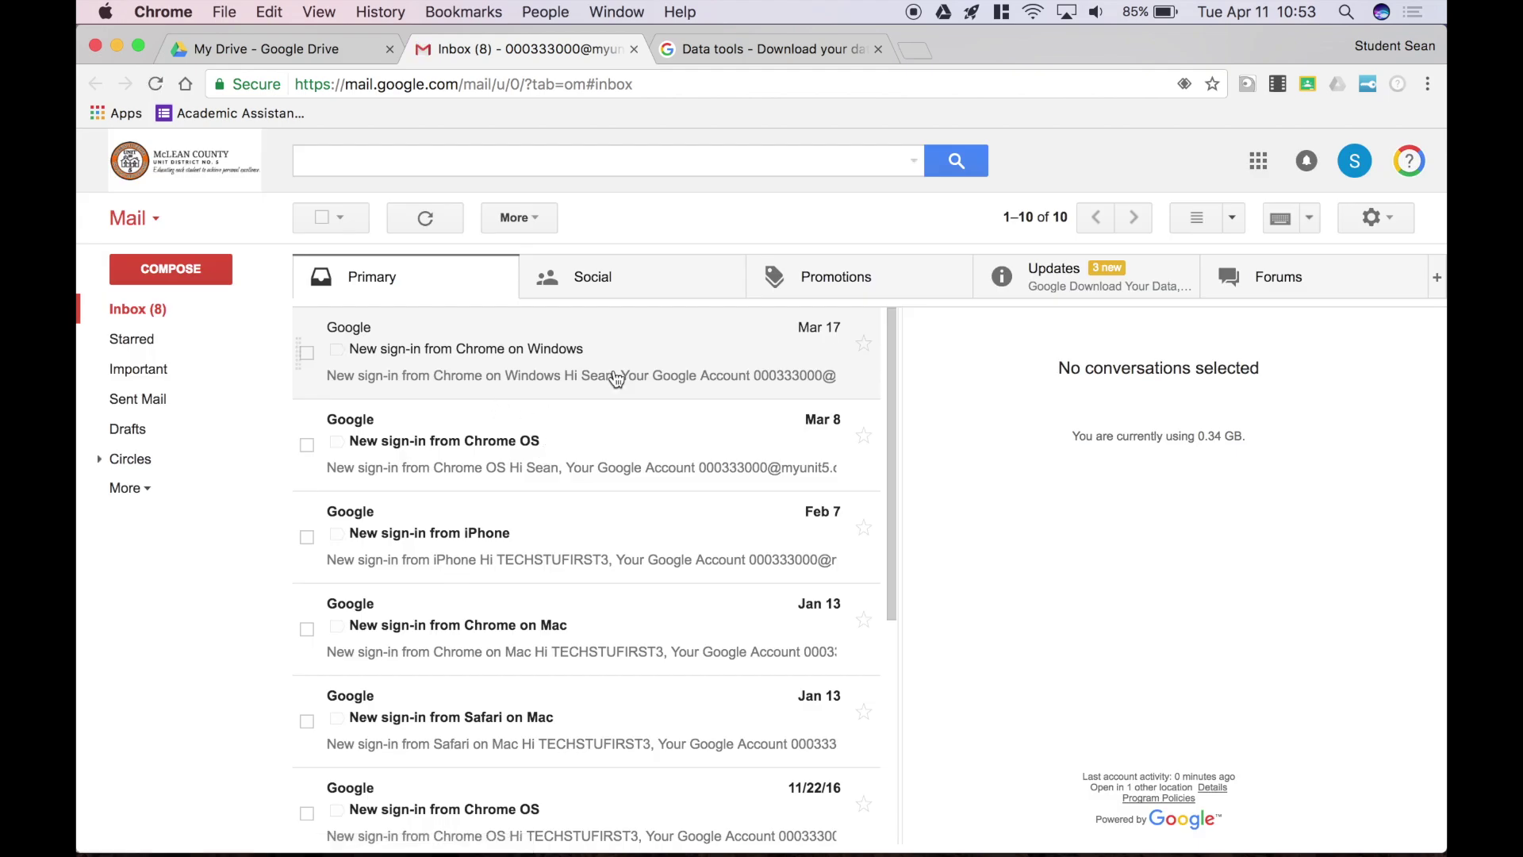
Step: Open the 'Your Google data archive is ready' email from Updates and widen its view
click(1062, 289)
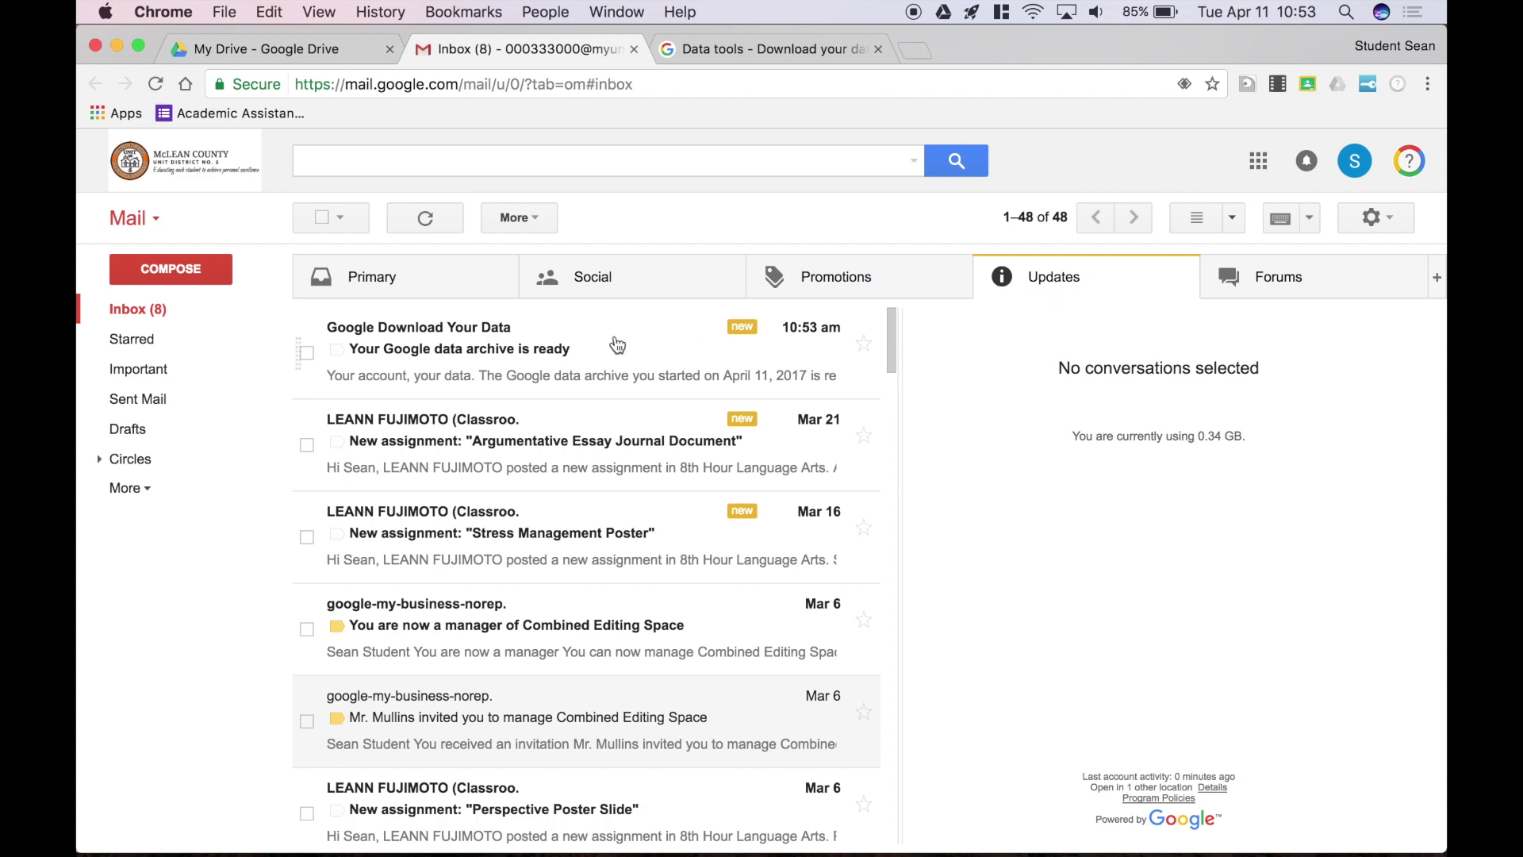
click(500, 373)
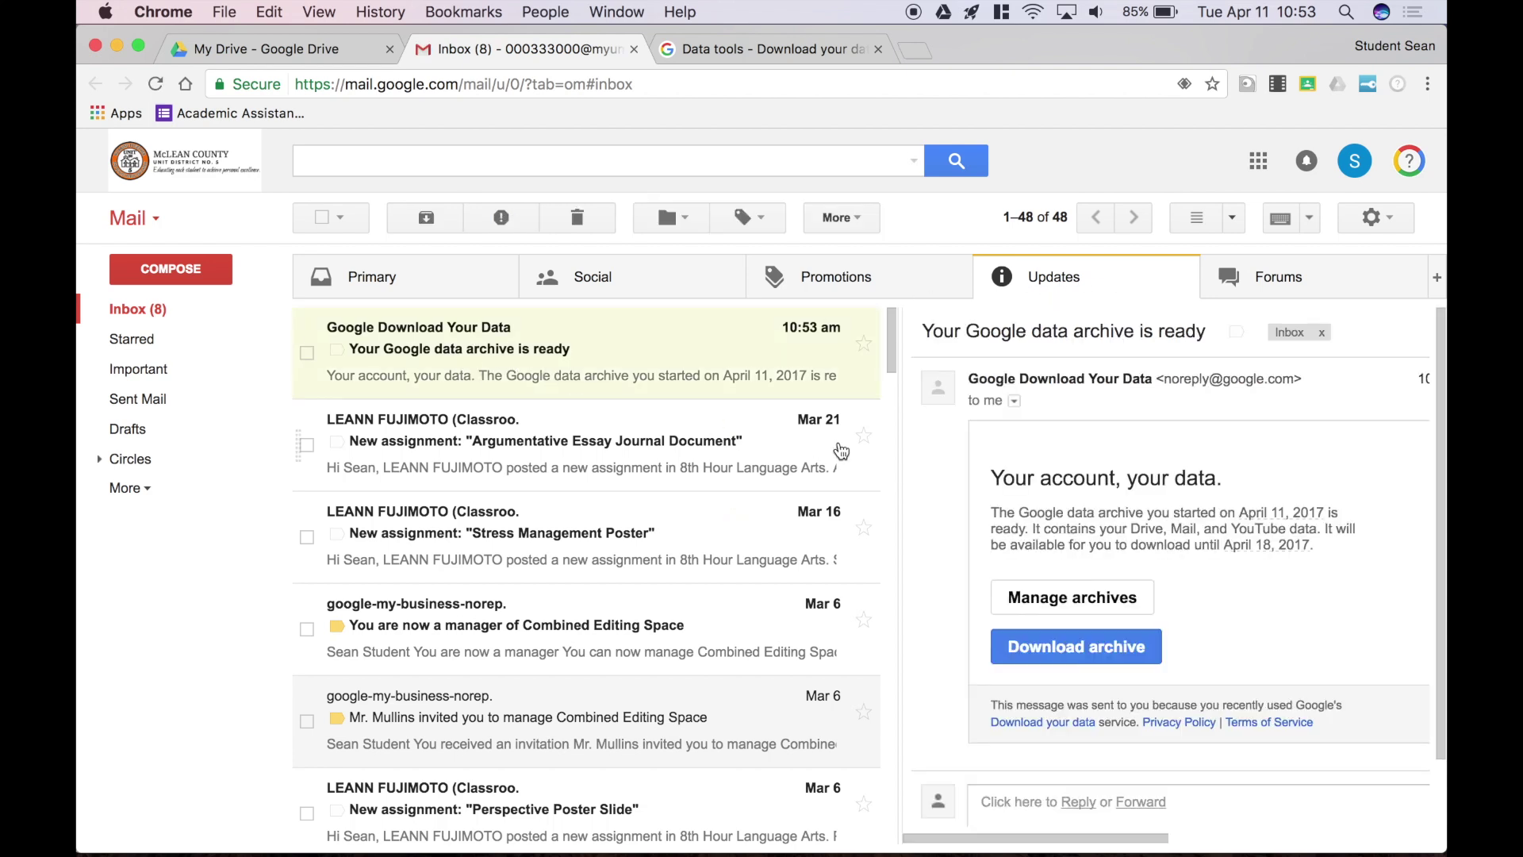
drag(902, 449, 657, 468)
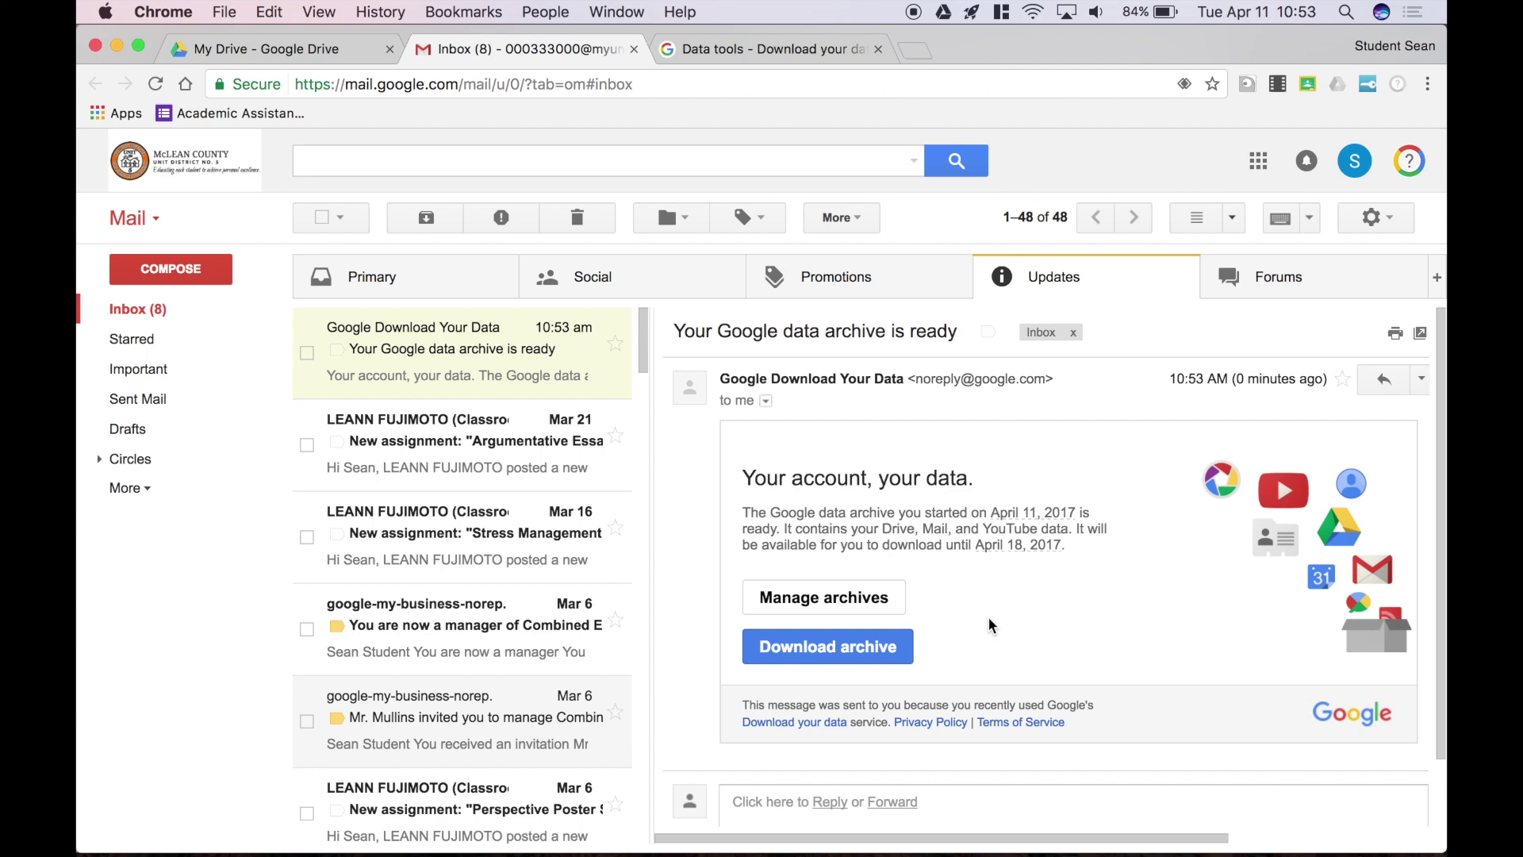
click(782, 49)
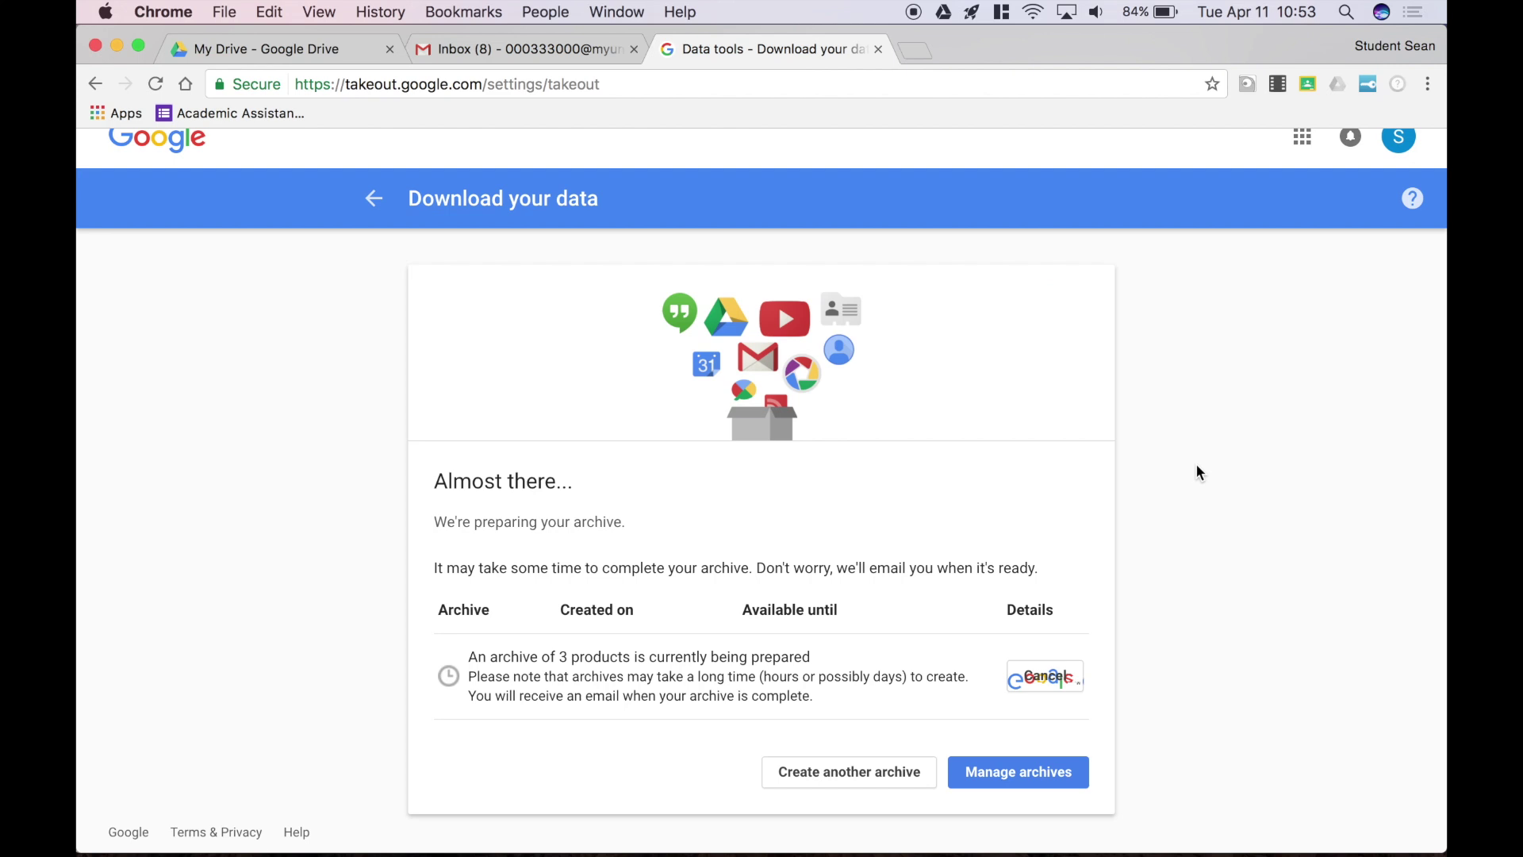